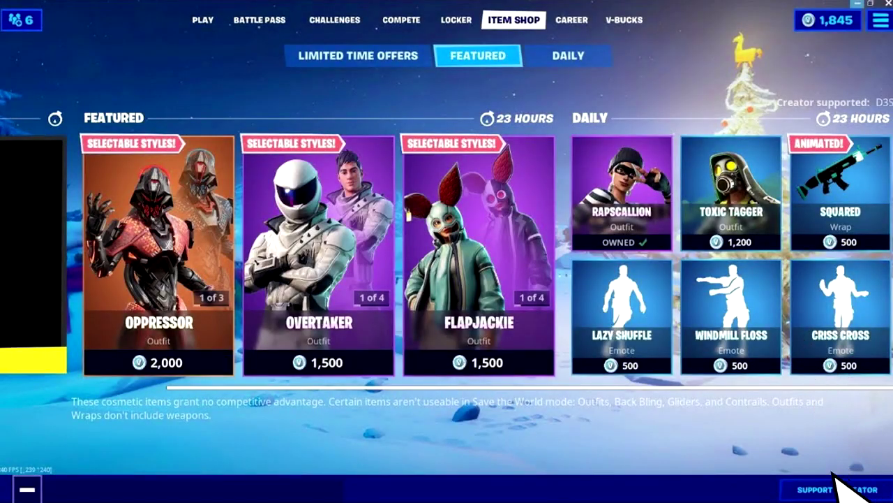
Step: Open System Protection settings from a 'restore' search and select drive C:
left_click(841, 494)
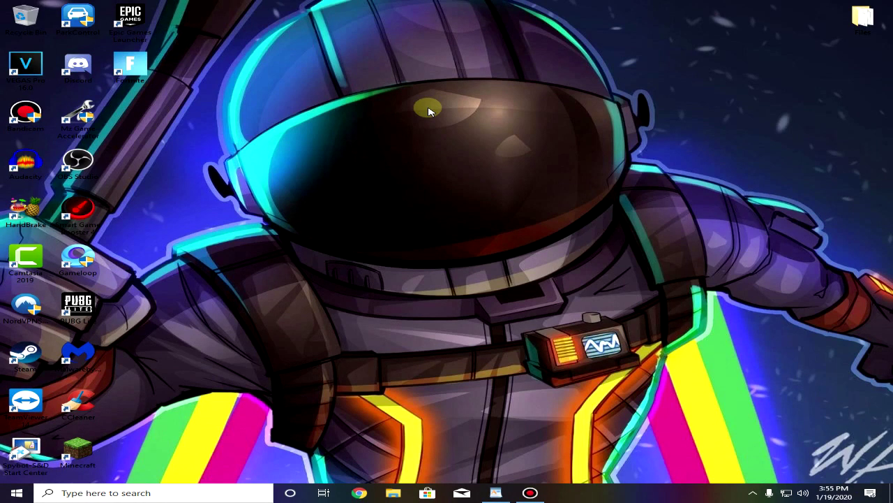
left_click(188, 495)
type("restore")
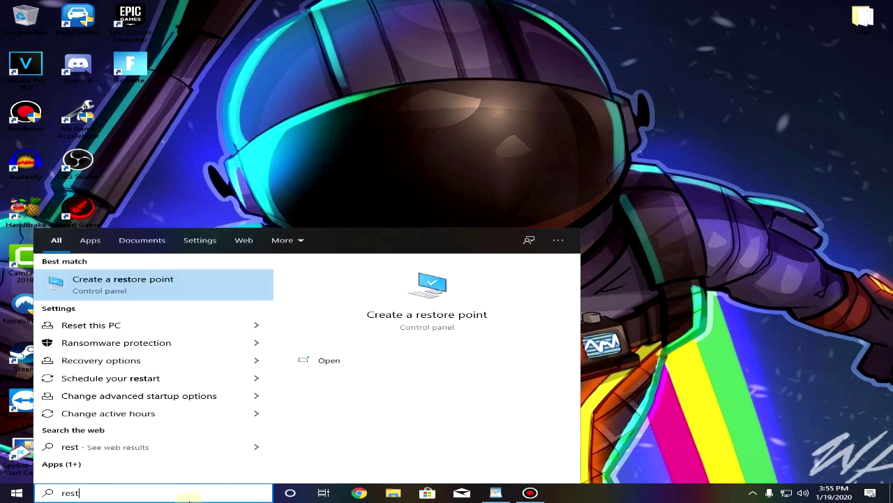
left_click(212, 282)
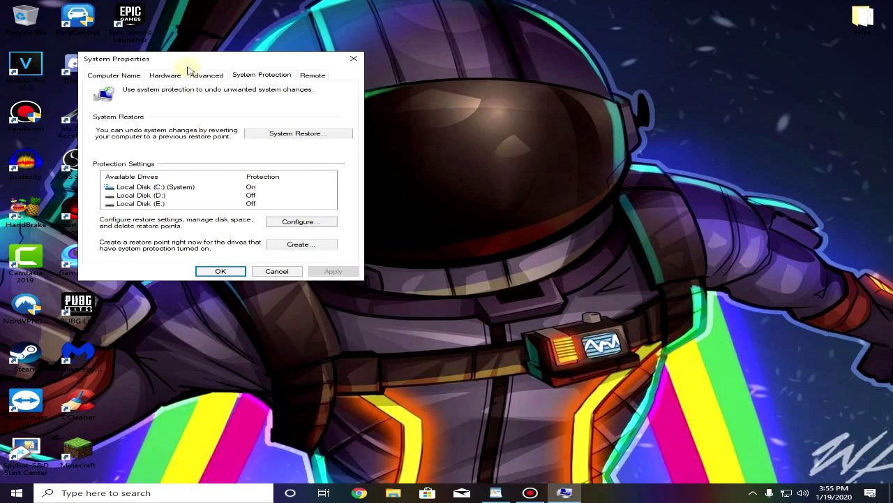
left_click_drag(187, 63, 456, 79)
left_click(427, 203)
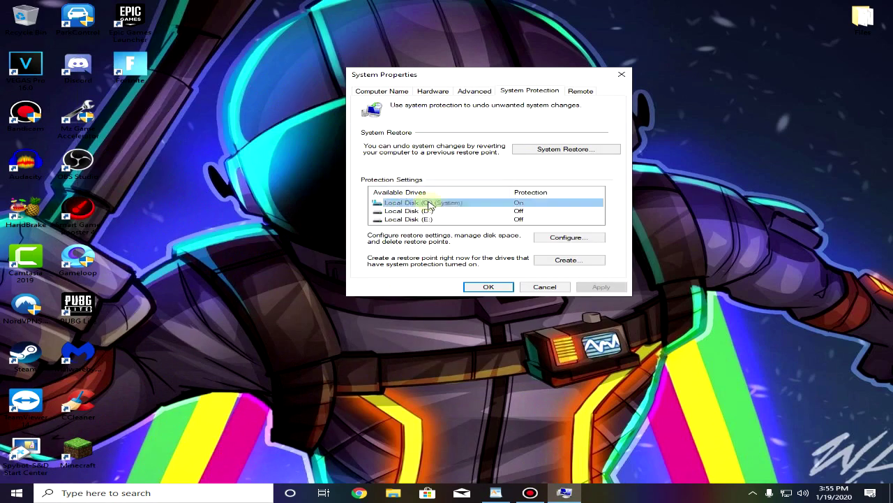
Step: Create a restore point for drive C: named 2021
left_click(593, 265)
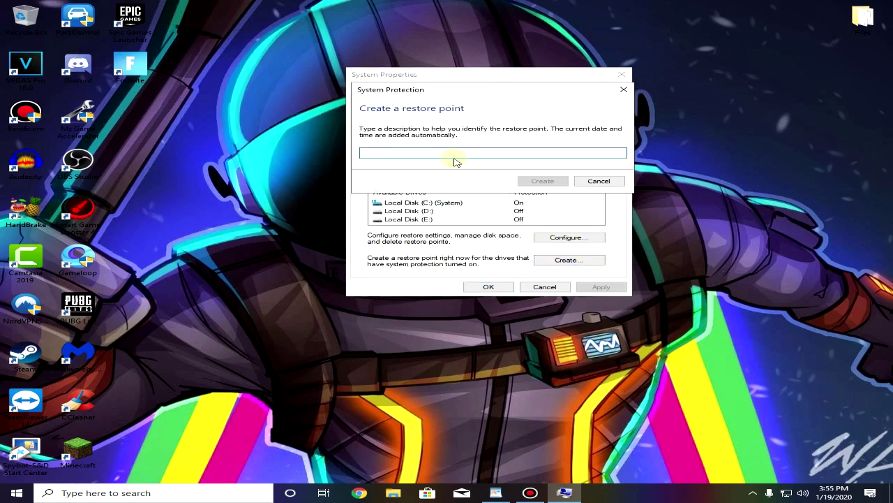
type("2020")
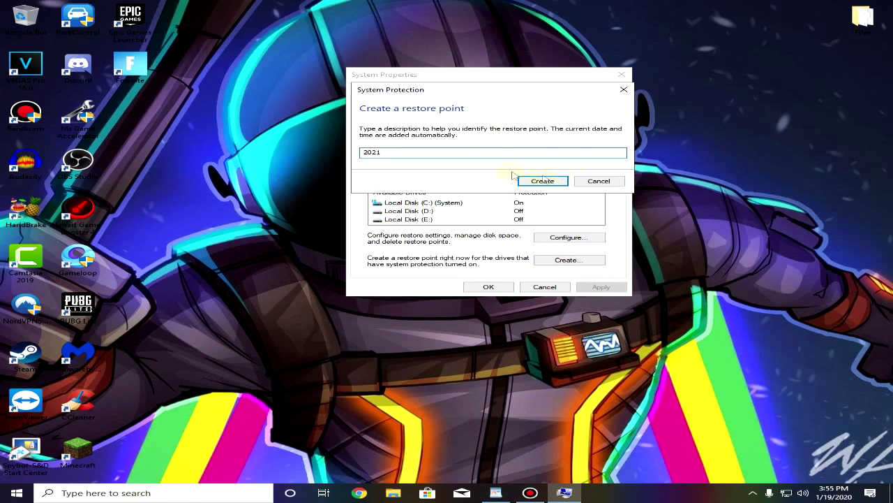
double_click(399, 151)
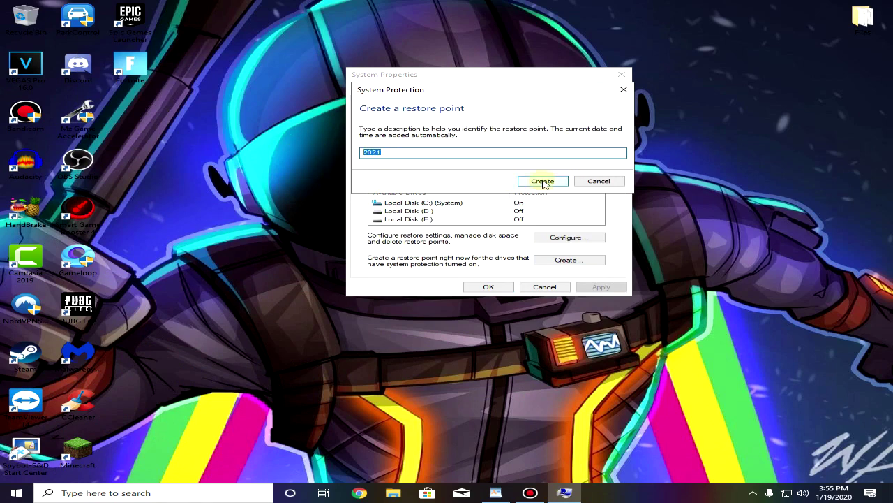
left_click(543, 181)
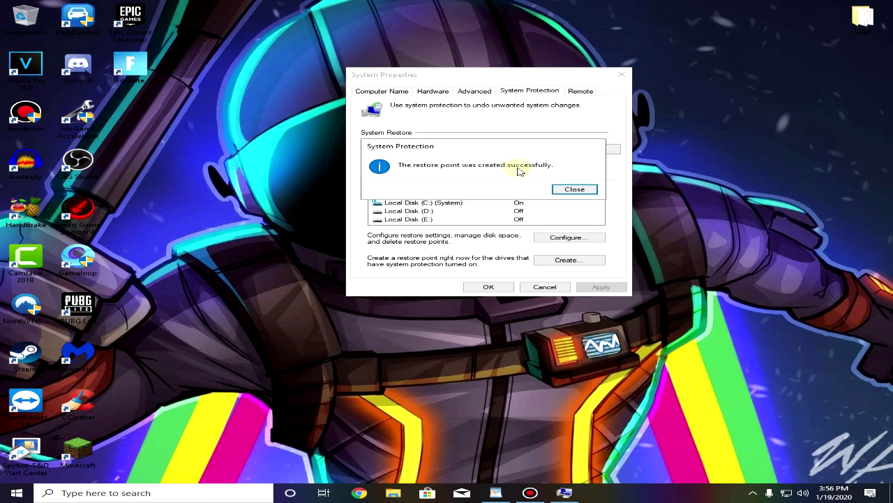
left_click(574, 189)
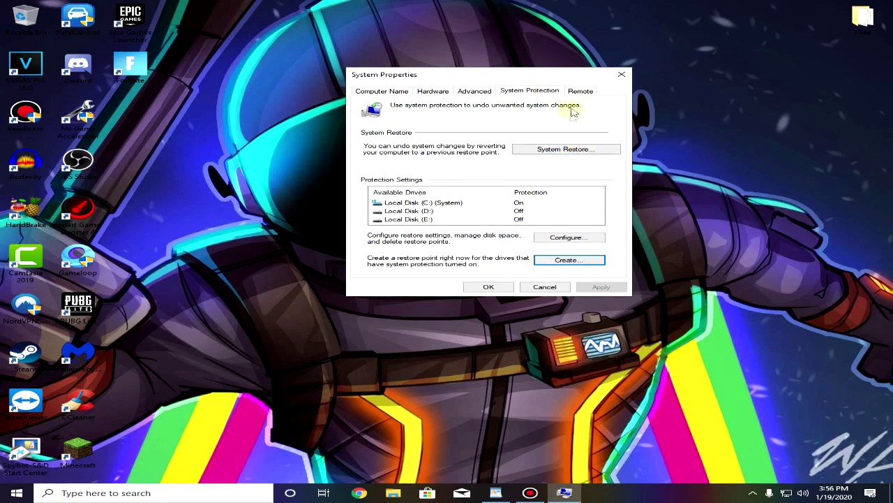
Step: Confirm the 2021 point appears in the System Restore list, then close System Properties
left_click(588, 149)
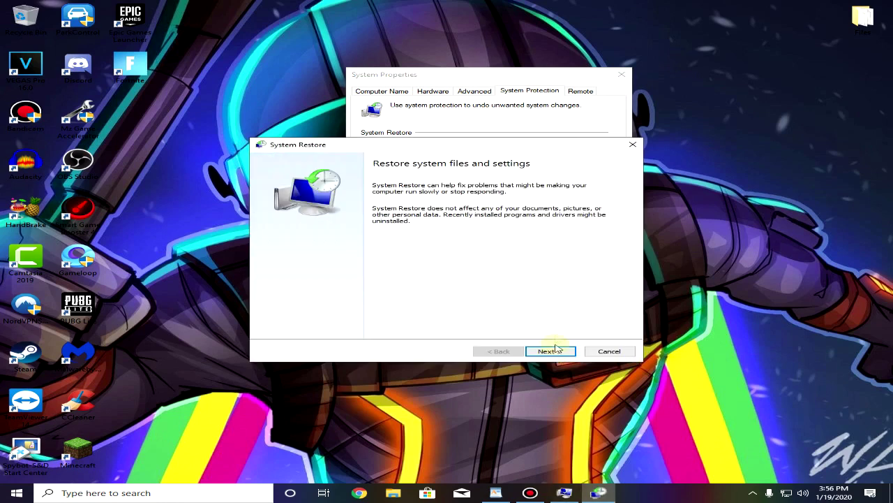
left_click(549, 351)
left_click(406, 226)
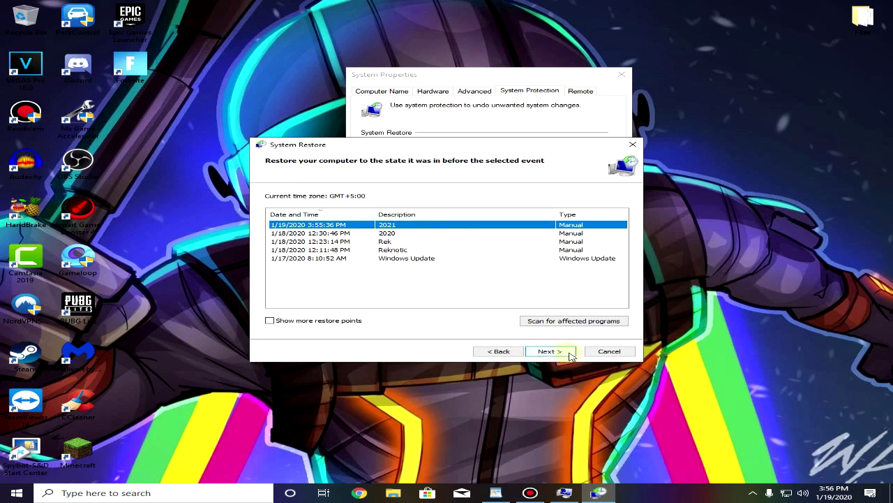
left_click(633, 146)
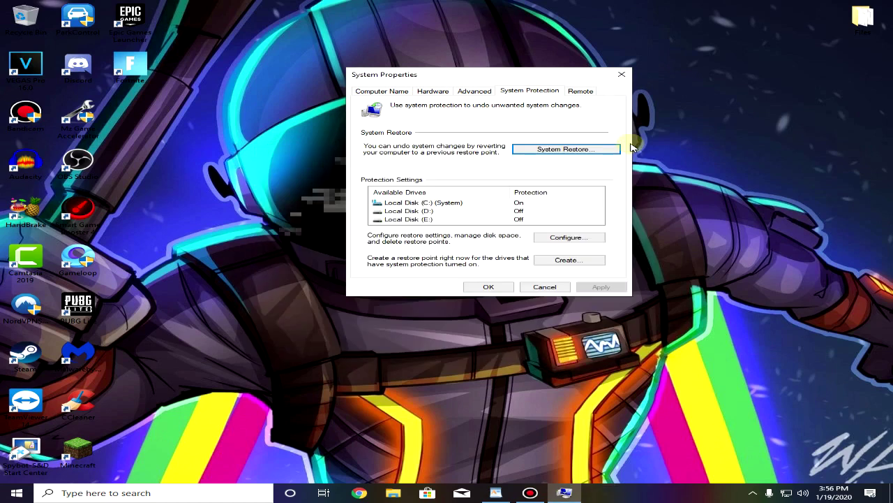
left_click(489, 286)
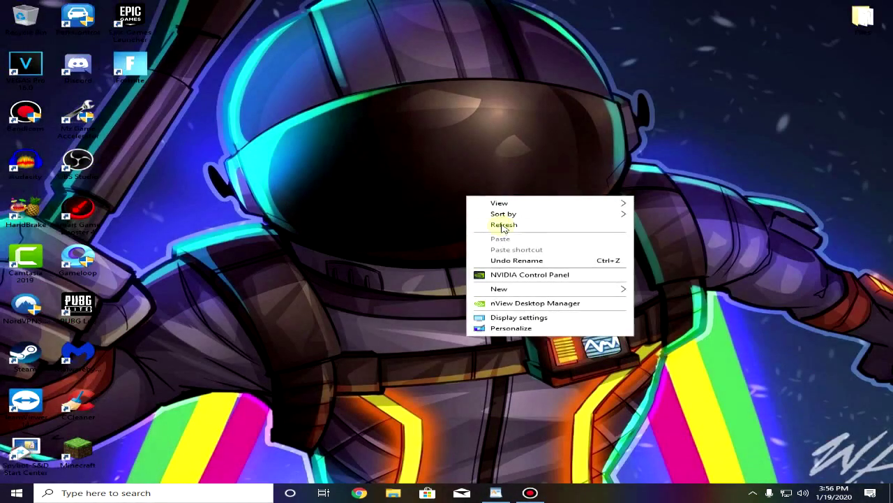
left_click(485, 222)
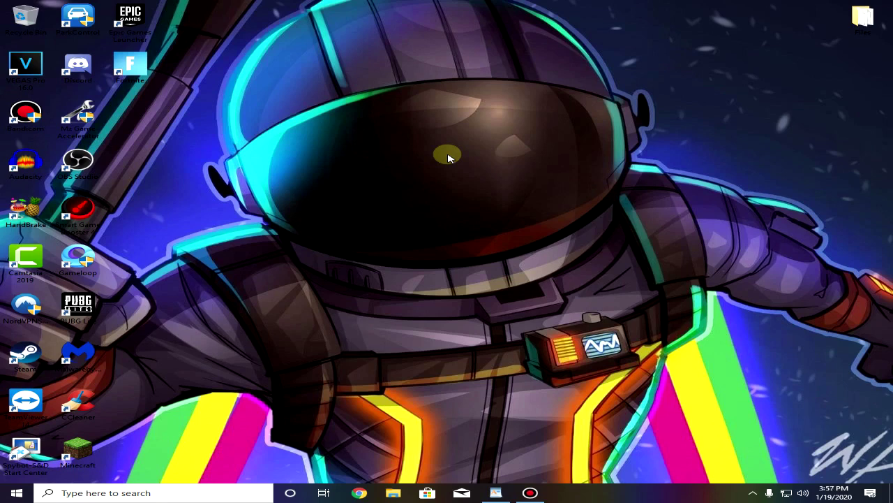
Step: Launch Device Manager and expand the Network adapters category
left_click(184, 488)
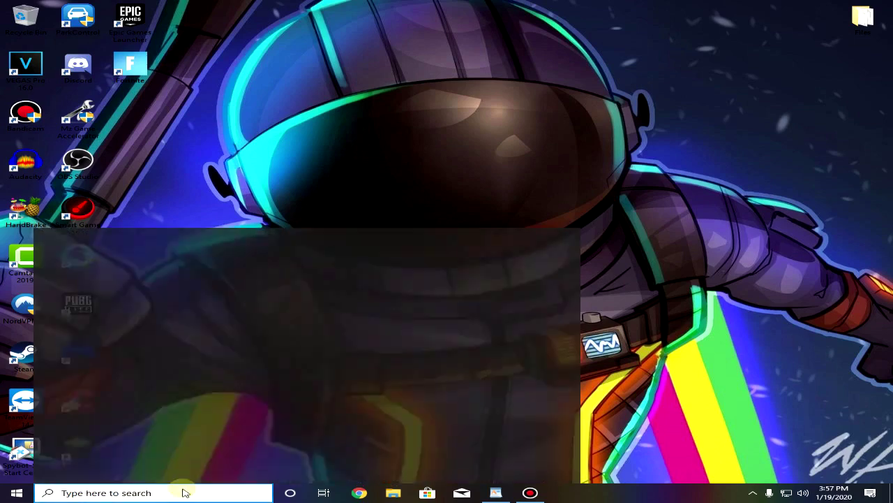
type("device")
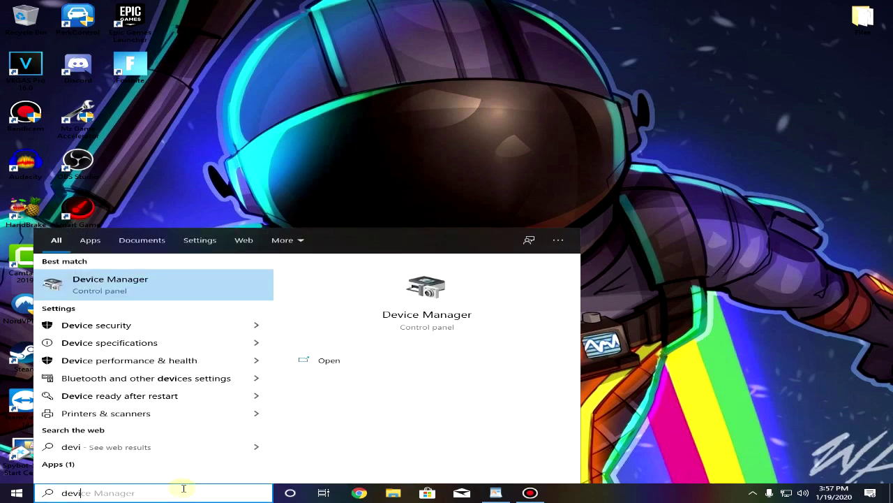
left_click(194, 281)
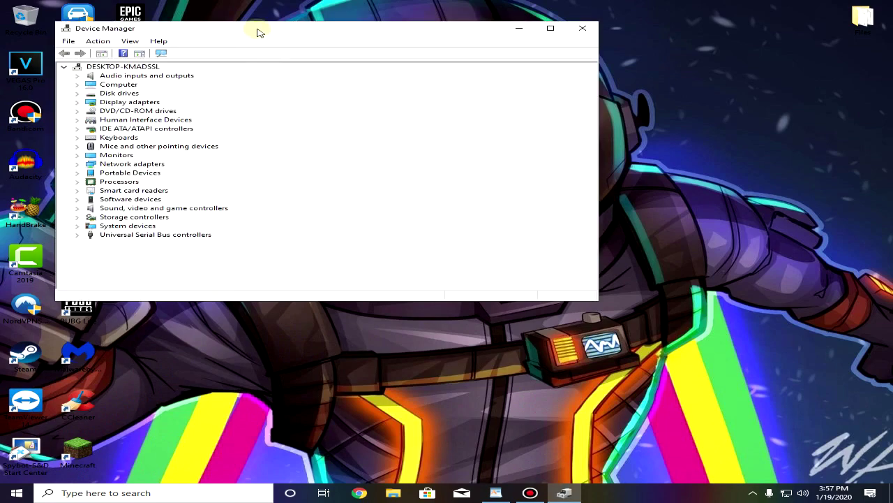
left_click_drag(258, 31, 447, 51)
left_click(326, 183)
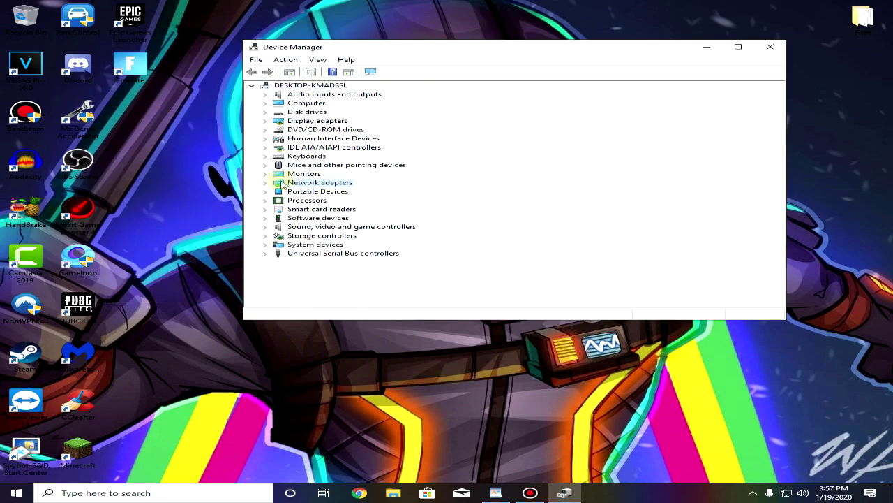
left_click(265, 183)
Step: Search automatically for a newer Intel 82579V driver, then close the wizard and Device Manager
right_click(393, 192)
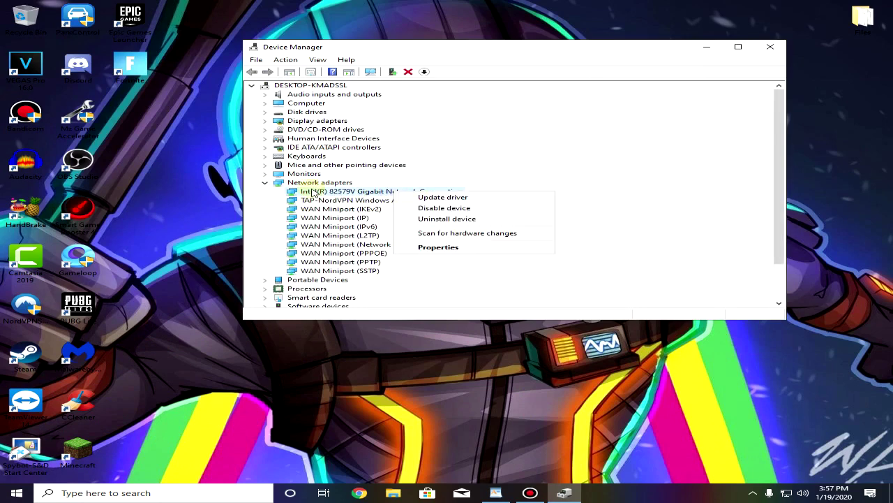
left_click(500, 199)
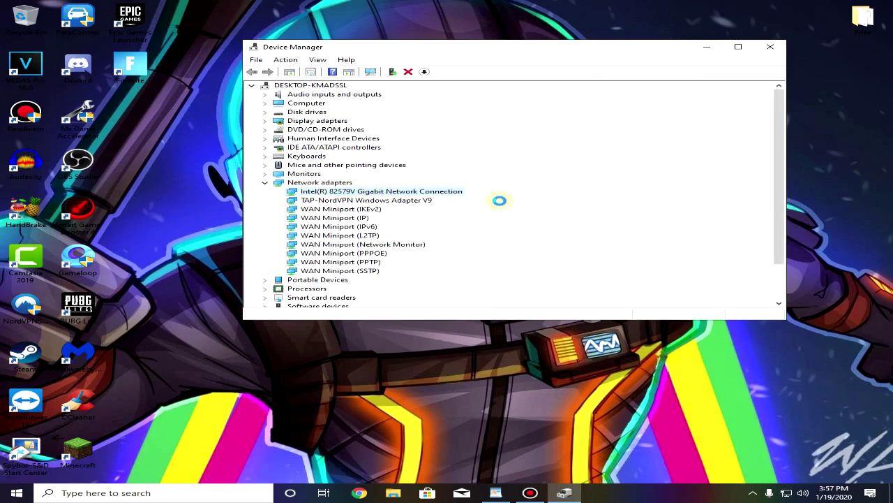
left_click(534, 174)
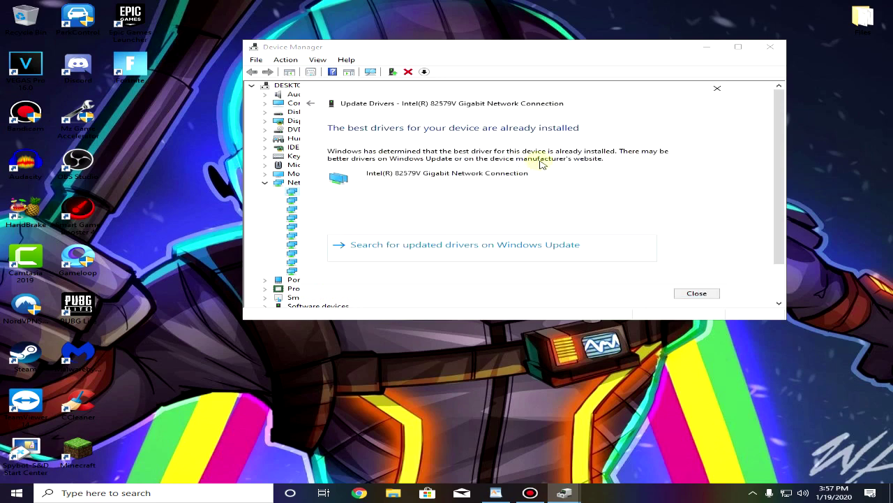
left_click(716, 92)
left_click(770, 46)
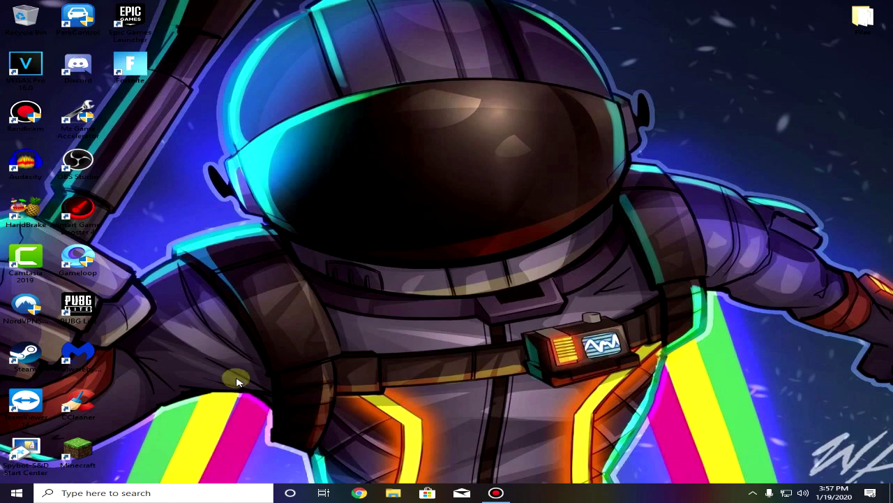
Step: Run Registry Editor as administrator and copy the Multimedia\SystemProfile key path
left_click(150, 492)
type("rege")
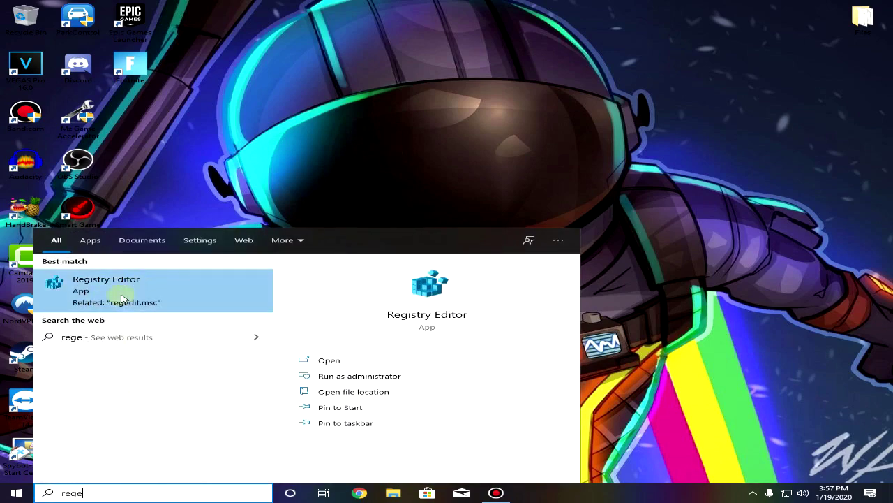
right_click(150, 294)
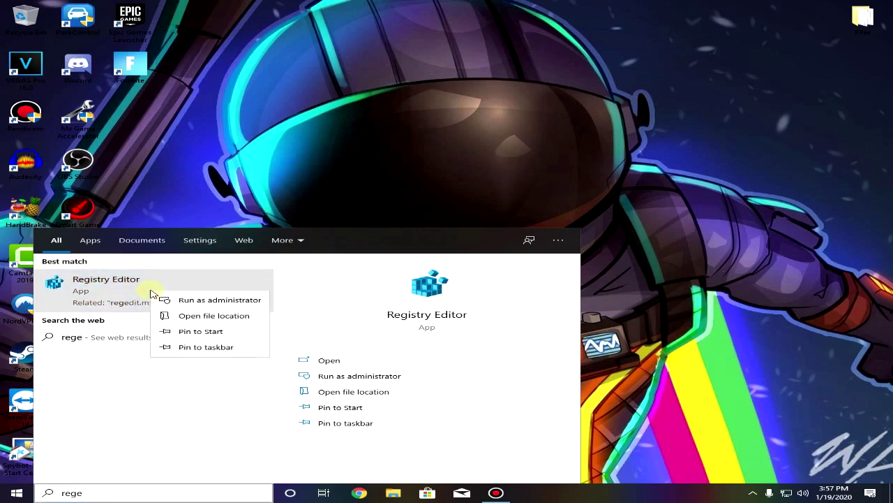
left_click(224, 301)
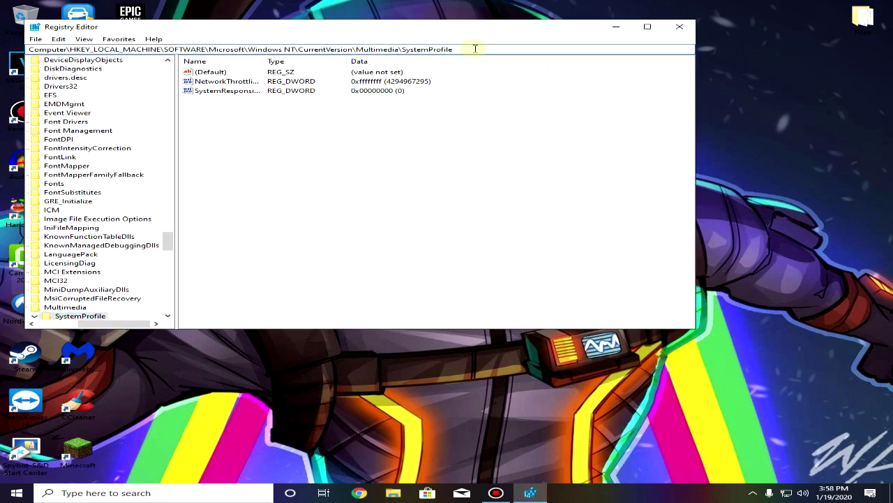
left_click_drag(475, 48, 17, 59)
key("ctrl+c")
right_click(132, 48)
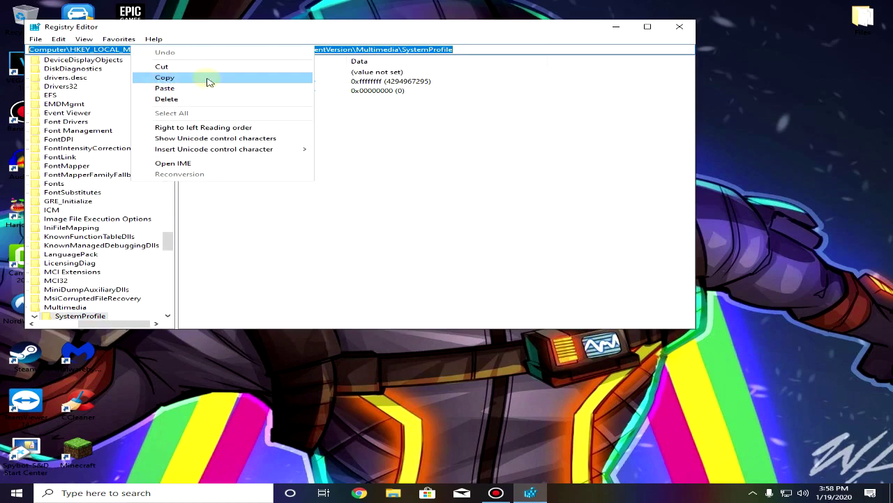
left_click(183, 89)
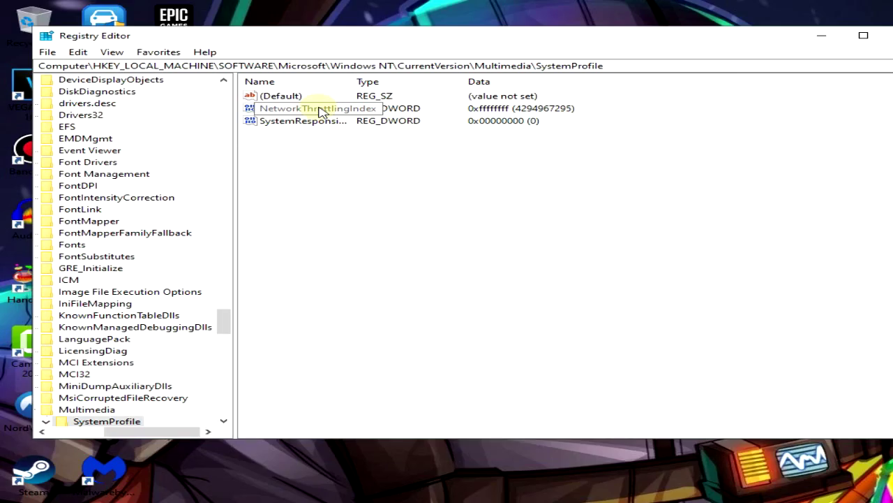
Step: Confirm NetworkThrottlingIndex is set to ffffffff
left_click(328, 110)
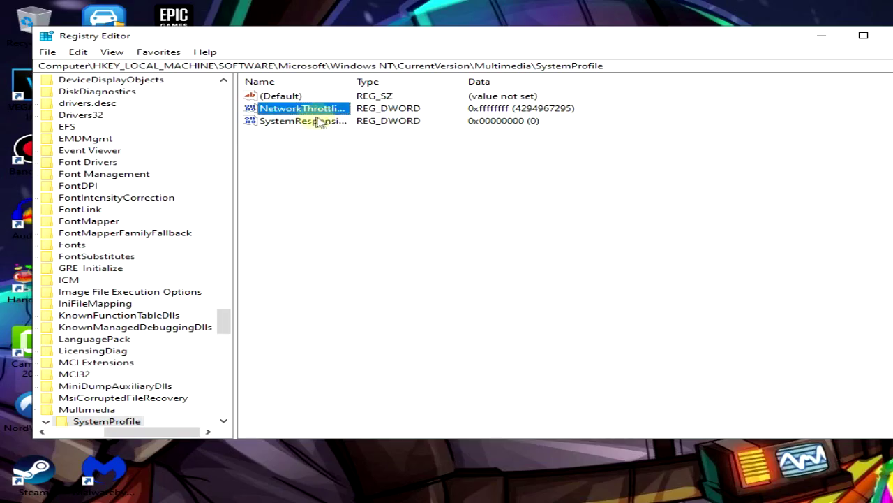
left_click(315, 120)
left_click(309, 109)
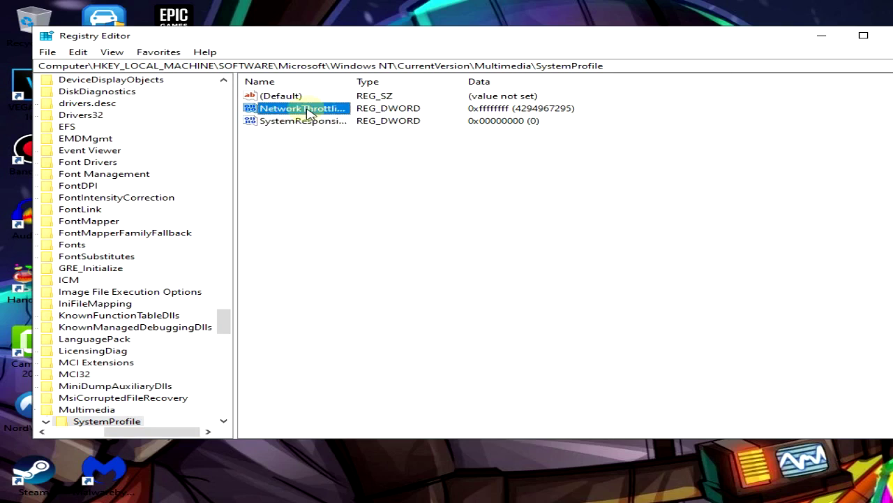
double_click(320, 111)
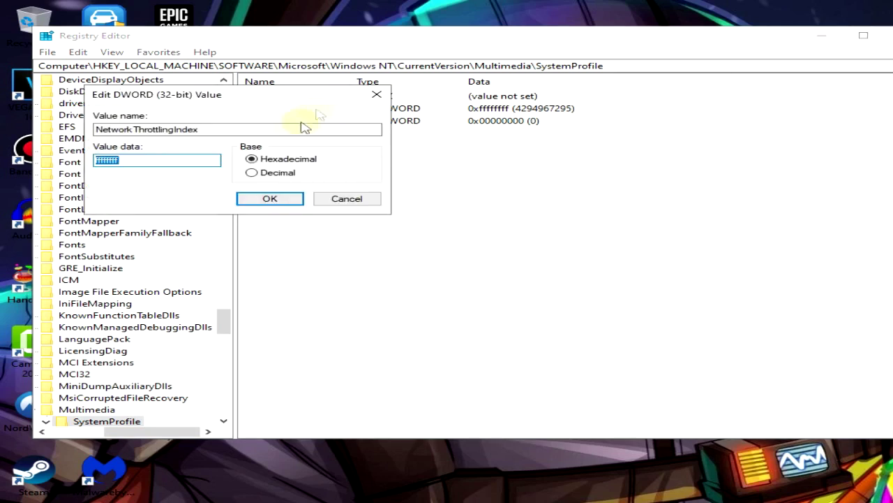
left_click_drag(180, 162, 73, 168)
left_click(244, 200)
Step: Confirm SystemResponsiveness is set to 0, then close Registry Editor
left_click(299, 127)
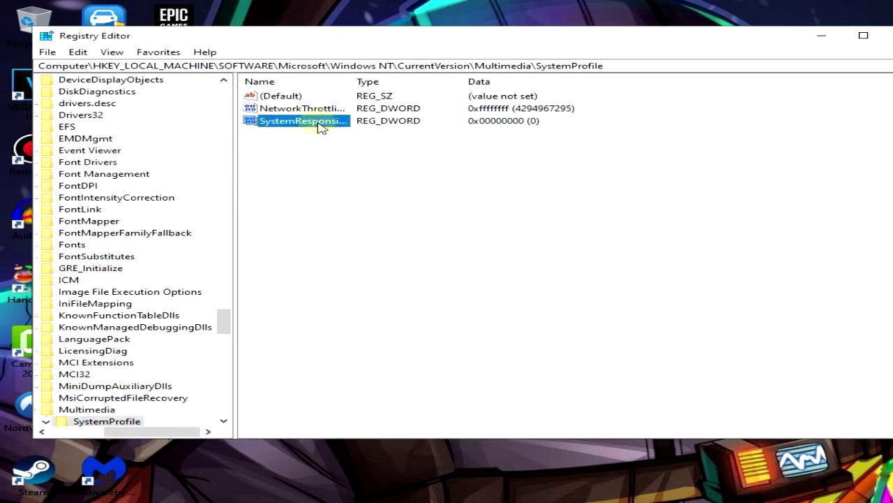
double_click(307, 126)
left_click(181, 161)
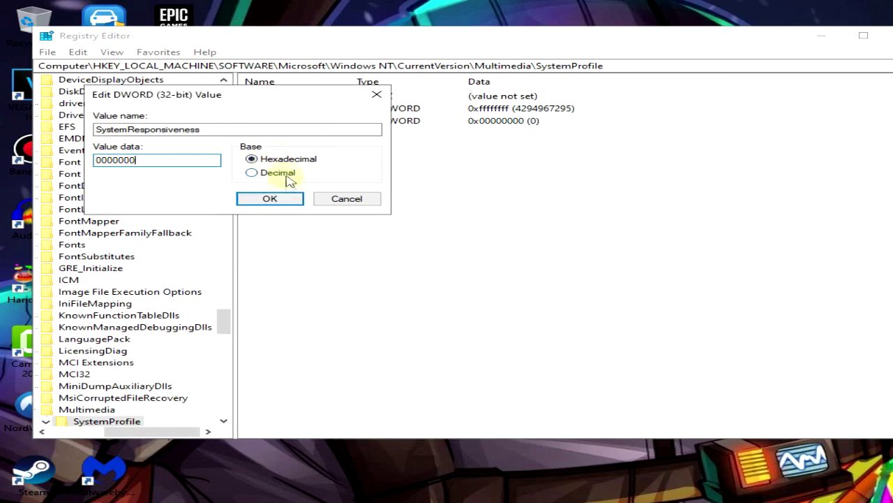
left_click(286, 199)
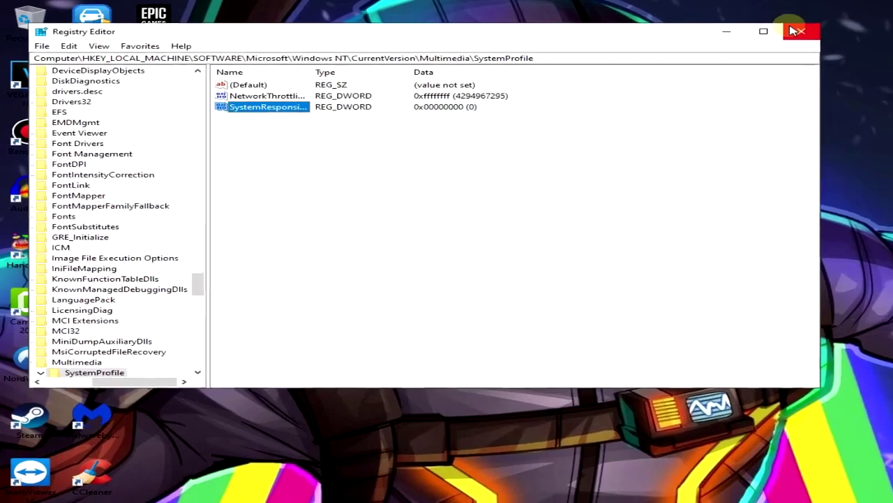
left_click(849, 32)
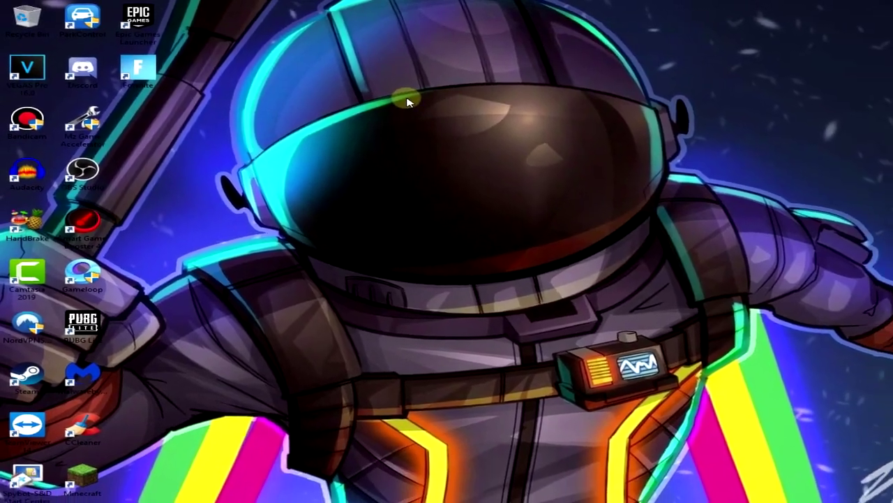
Step: Refresh the desktop a couple of times
right_click(409, 102)
left_click(430, 128)
right_click(412, 102)
left_click(433, 130)
right_click(403, 108)
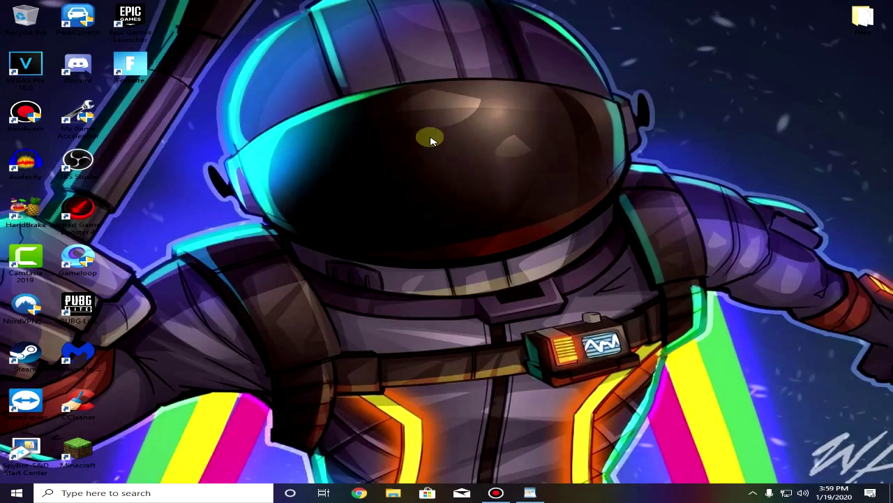
Step: Launch Device Manager and expand Network adapters
left_click(151, 493)
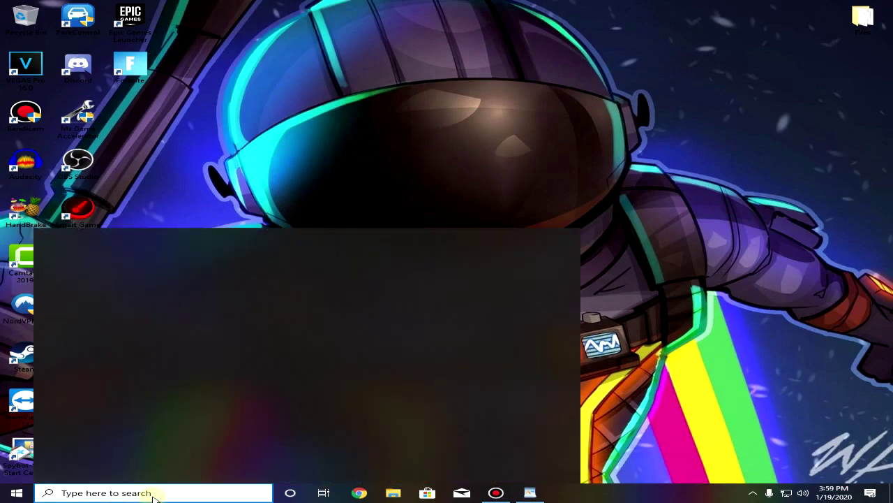
type("device")
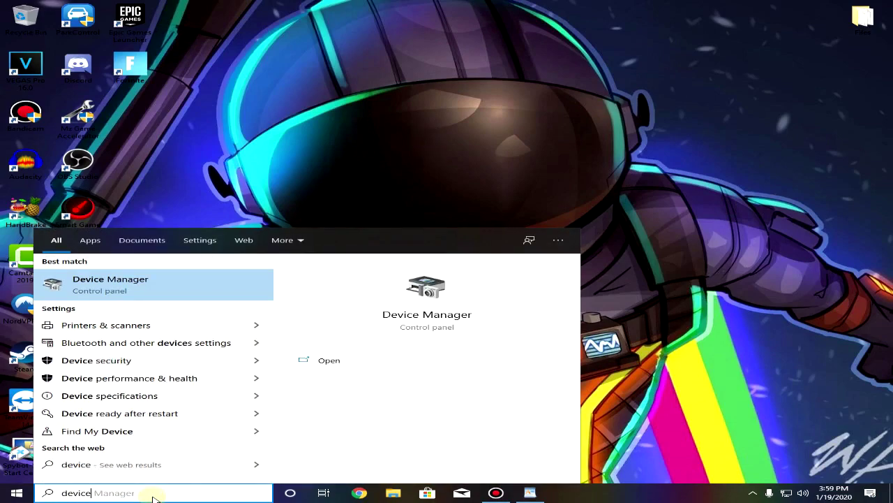
left_click(217, 284)
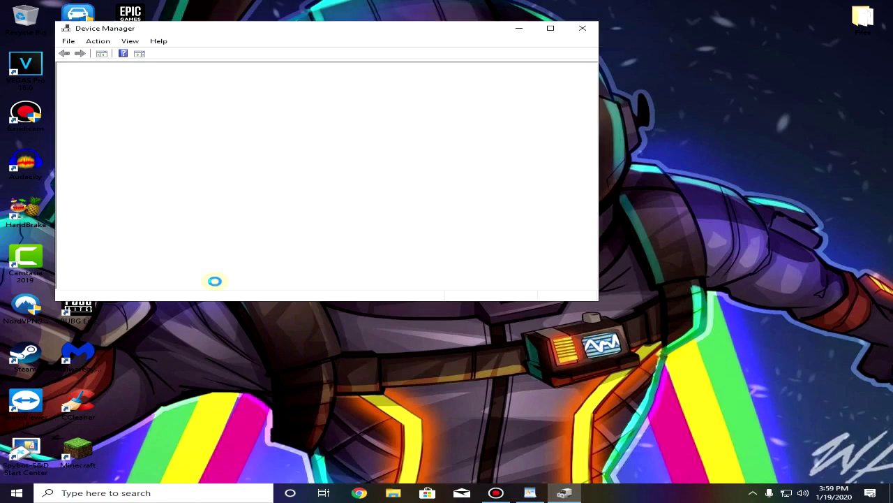
left_click_drag(289, 31, 379, 44)
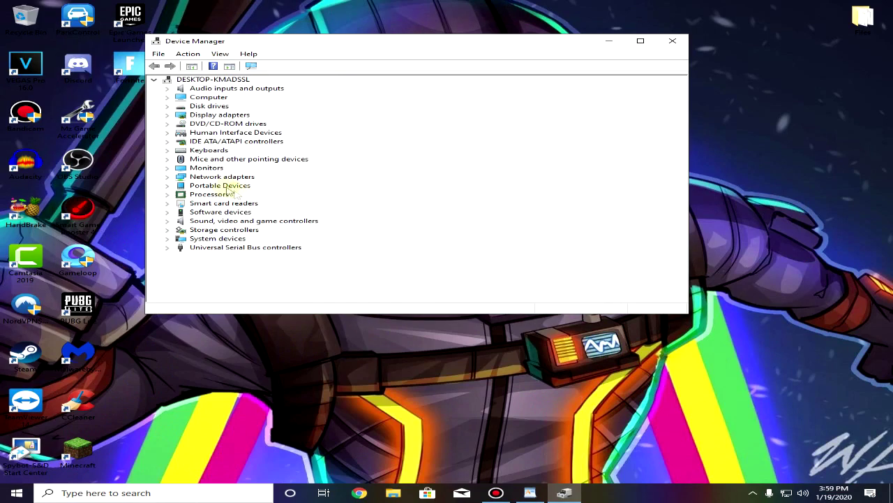
left_click(220, 180)
left_click(174, 179)
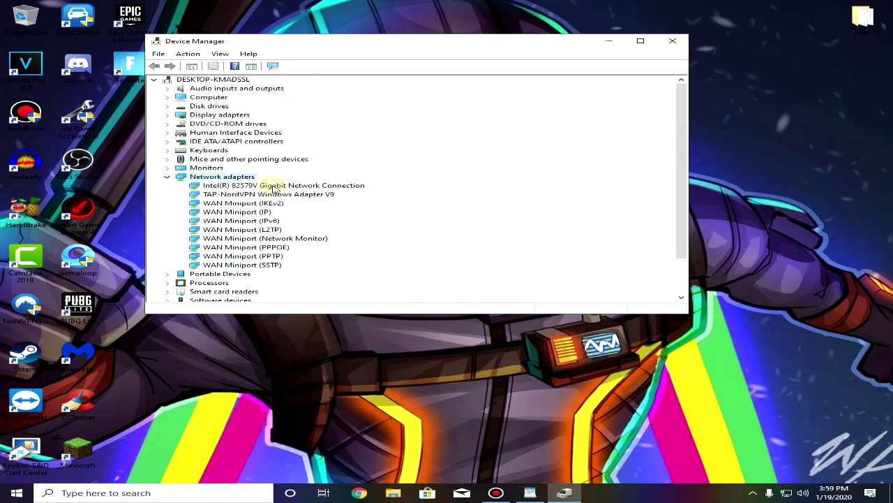
Step: Open the Intel 82579V adapter's properties and clear its power-saving turn-off option
right_click(273, 187)
left_click(358, 244)
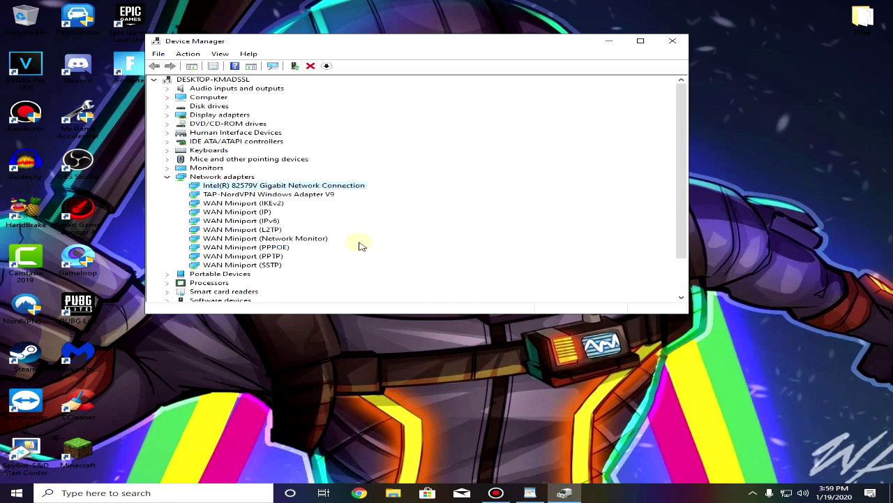
left_click(499, 83)
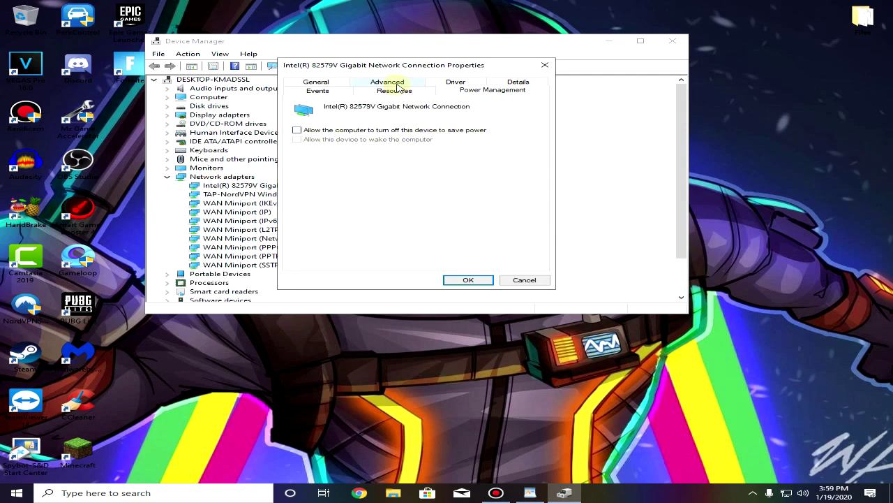
left_click(398, 84)
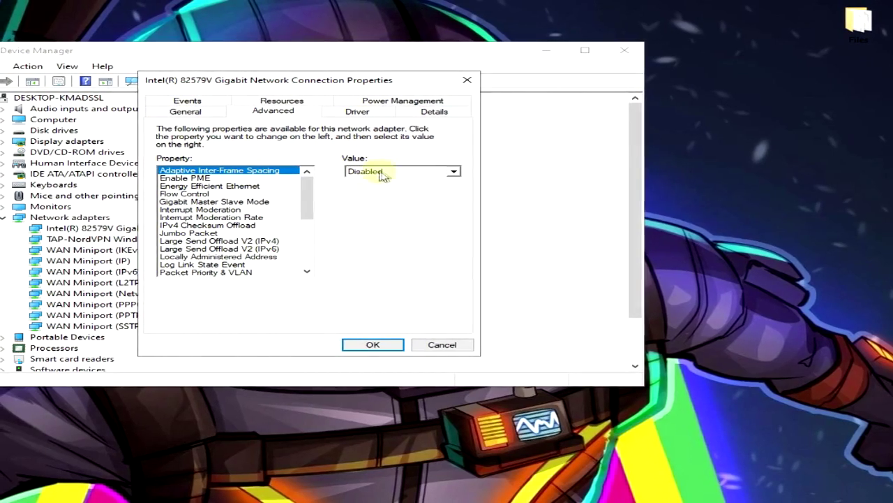
Step: Keep Adaptive Inter-Frame Spacing Disabled, Energy Efficient Ethernet Off, and IPv4 Checksum Offload Disabled
left_click(473, 140)
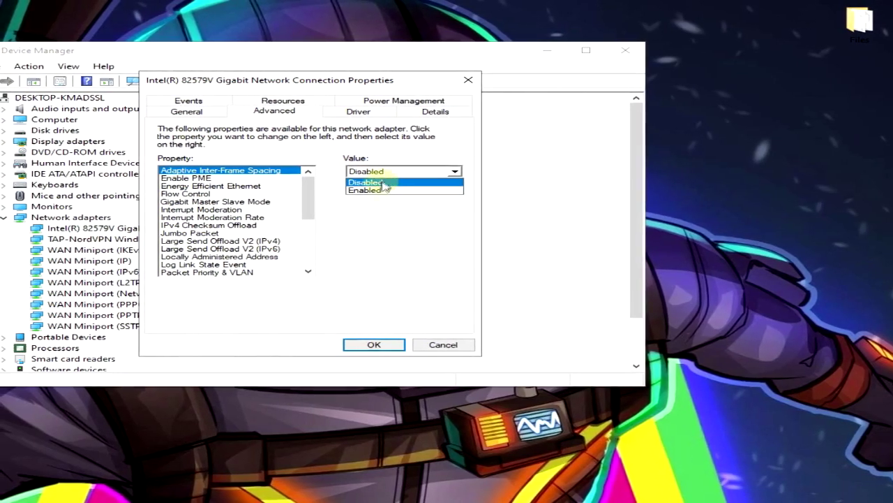
left_click(384, 182)
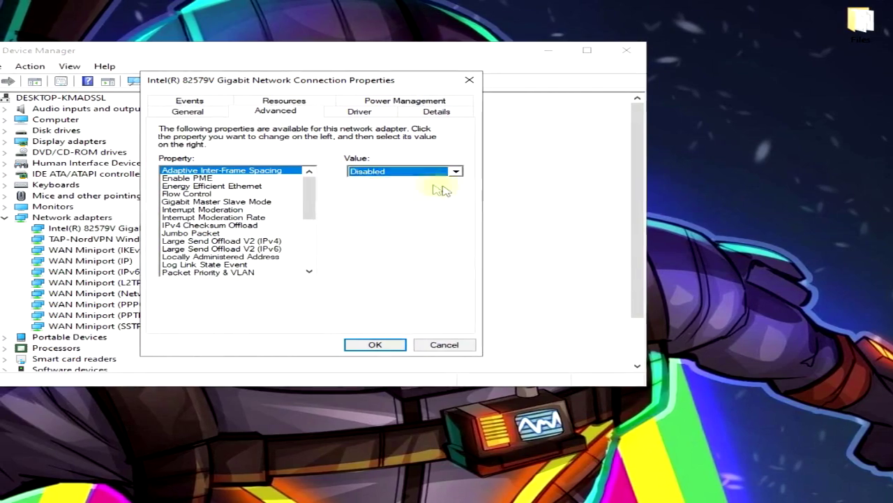
left_click(211, 186)
left_click(418, 173)
left_click(370, 179)
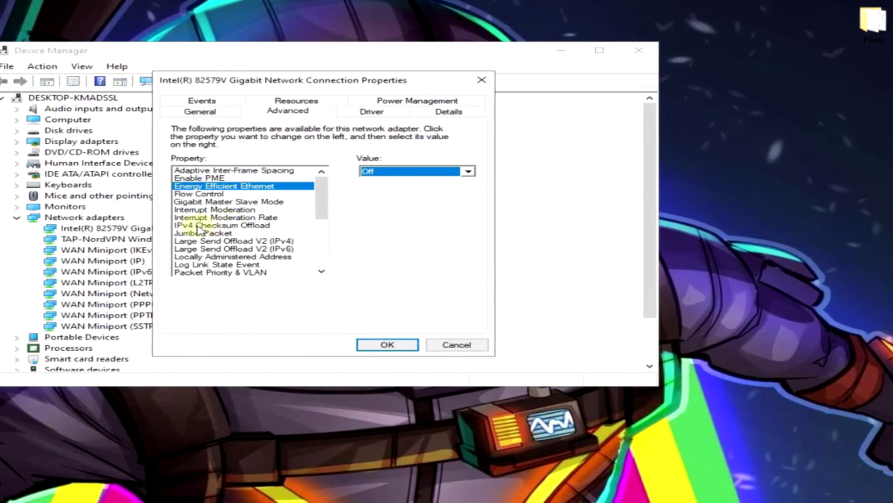
left_click(223, 226)
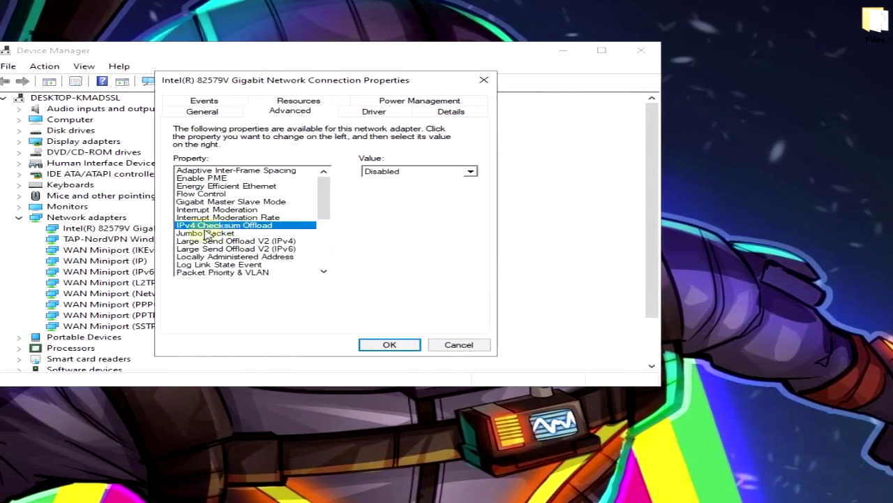
left_click(397, 172)
left_click(393, 182)
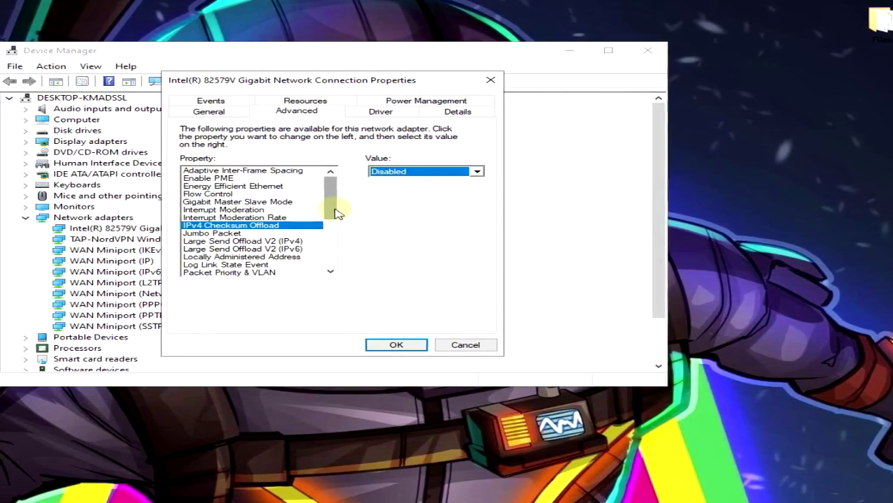
Step: Edit the Receive Buffers value, trying 128 before settling on 512
scroll(332, 212, "down", 1)
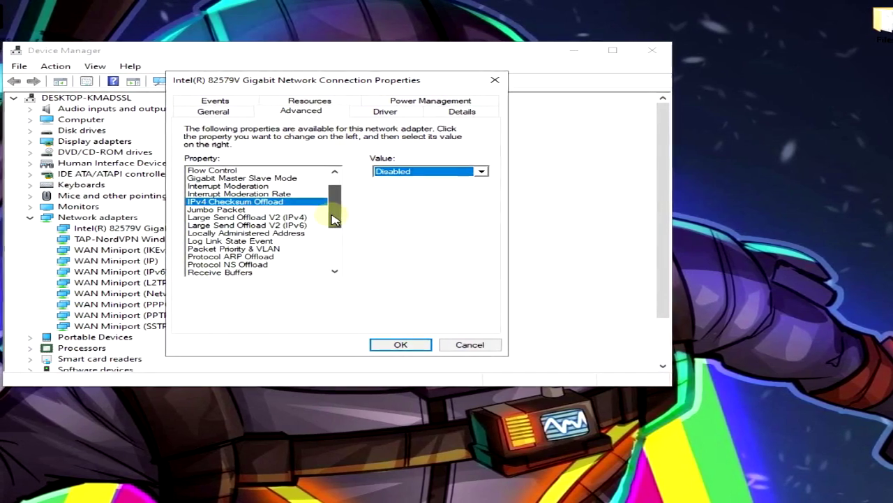
scroll(333, 221, "down", 1)
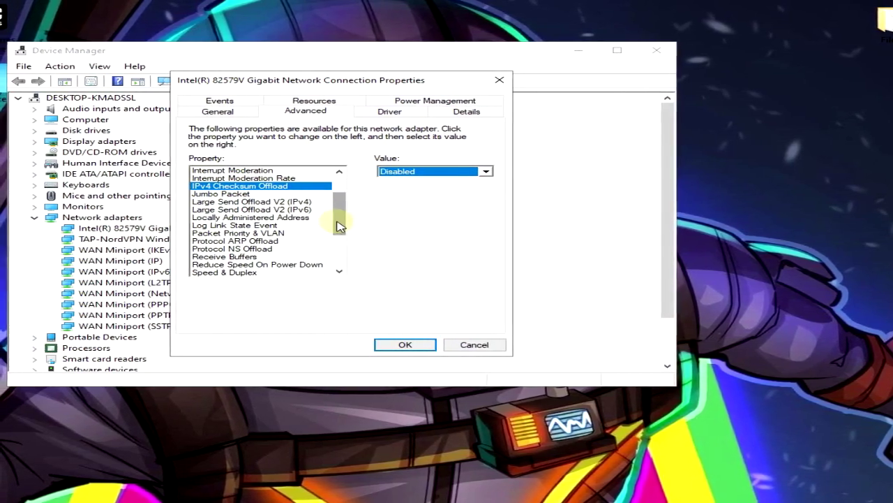
left_click(234, 257)
key("Tab")
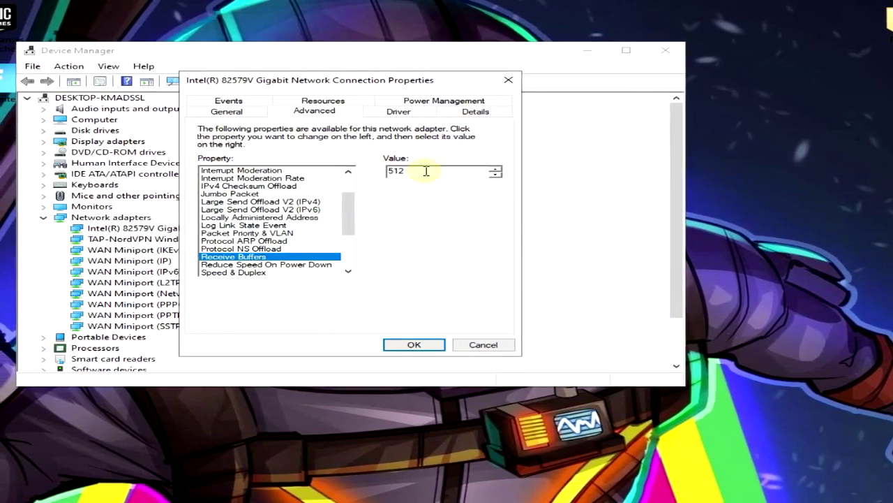
key("End")
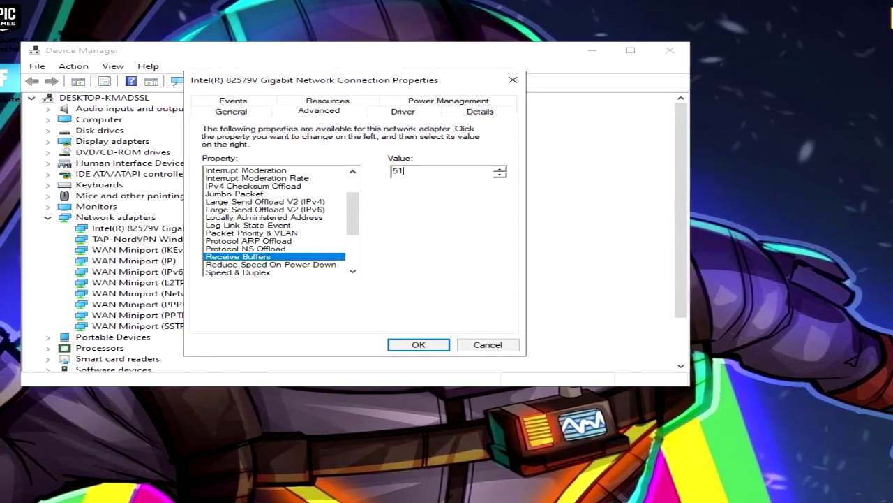
double_click(437, 172)
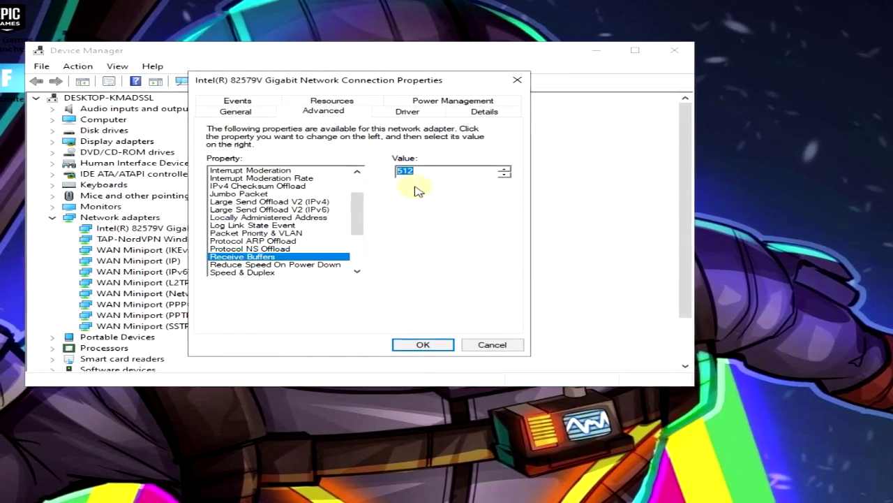
type("12")
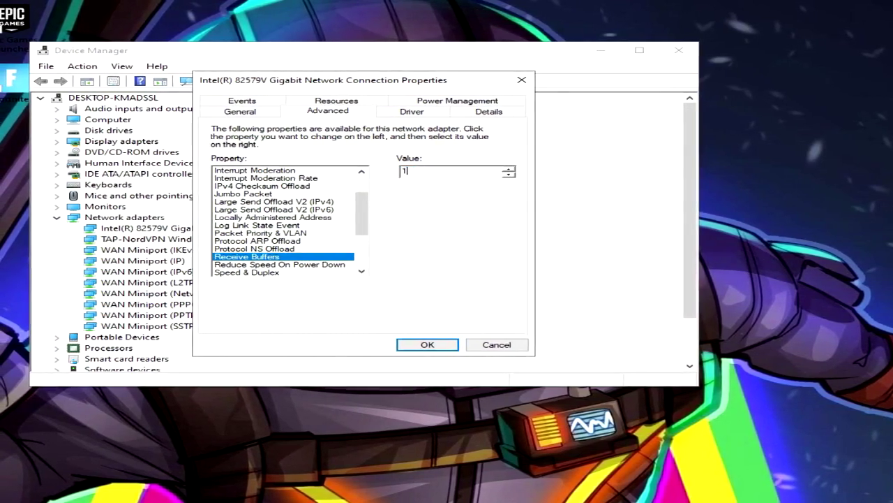
type("8")
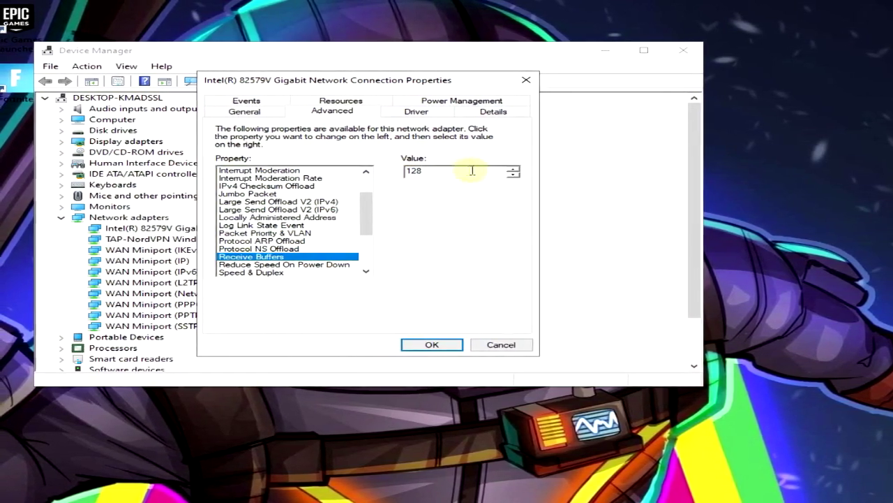
double_click(457, 174)
left_click(411, 172)
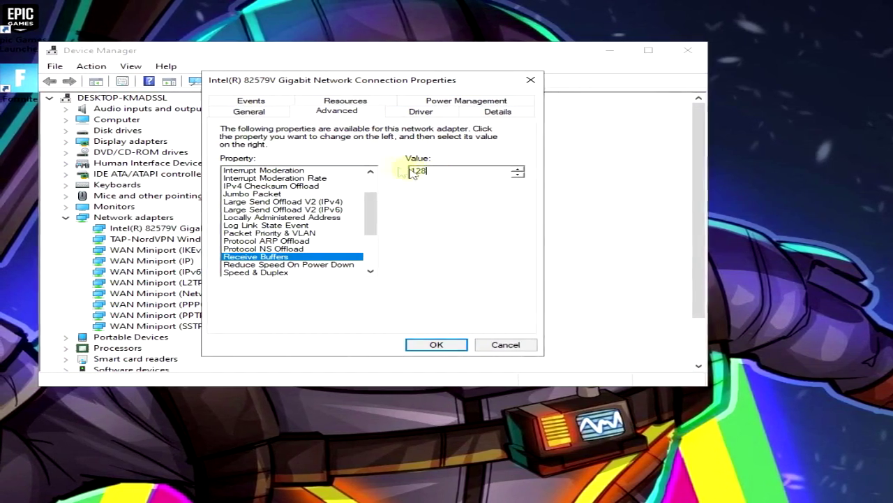
left_click_drag(439, 171, 410, 171)
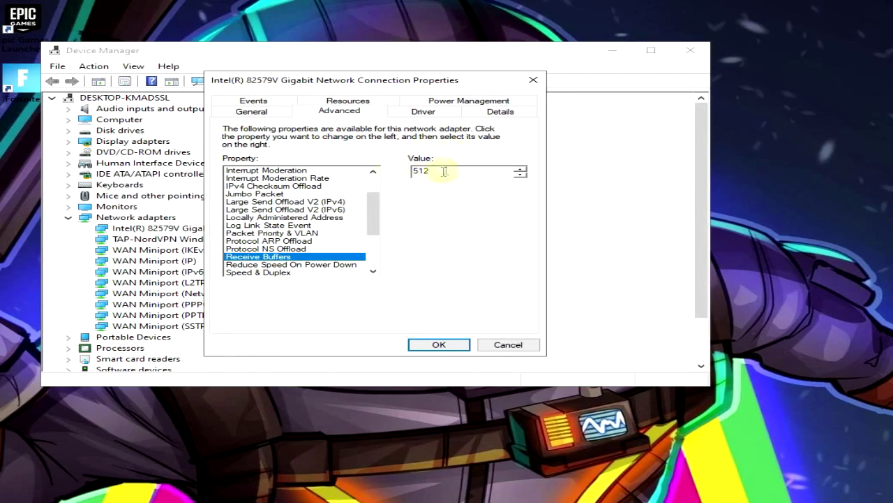
Step: Set Speed & Duplex to 100 Mbps Full Duplex
left_click(372, 272)
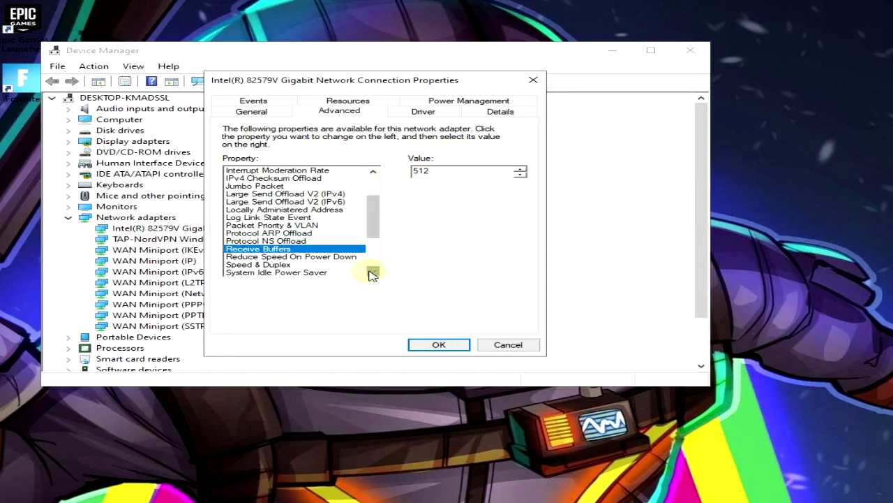
left_click(372, 271)
left_click(276, 257)
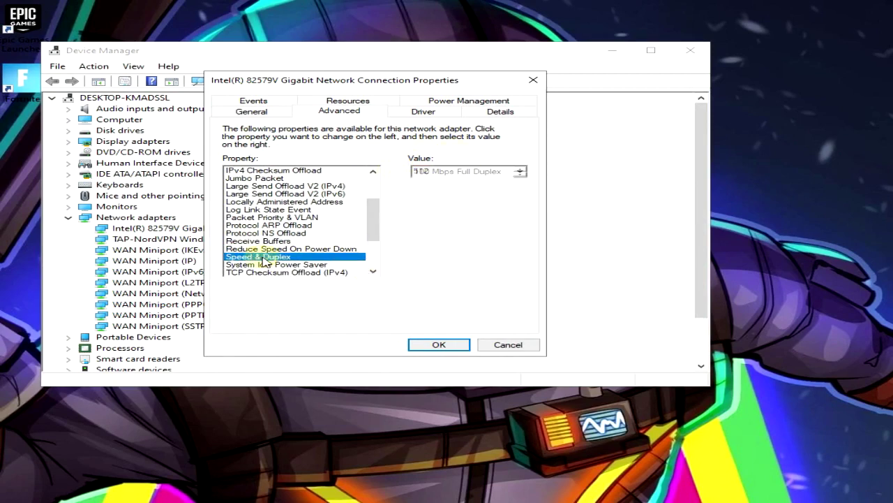
left_click(502, 176)
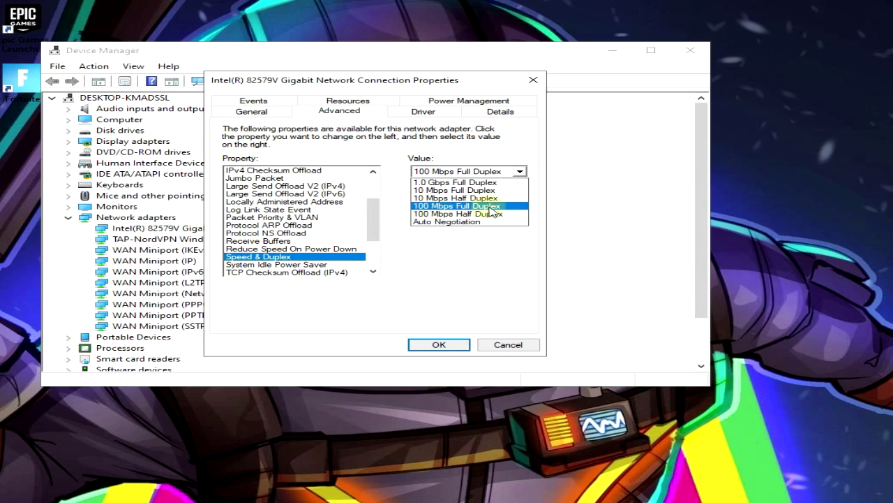
left_click(491, 209)
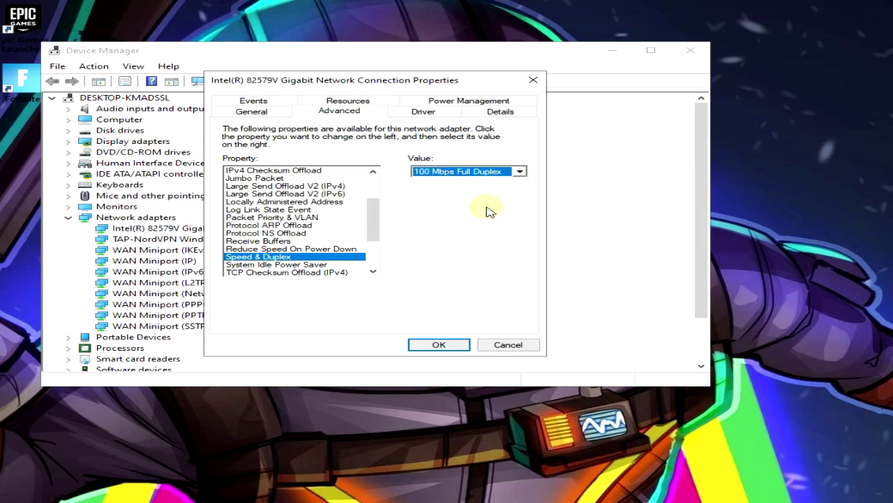
left_click(373, 272)
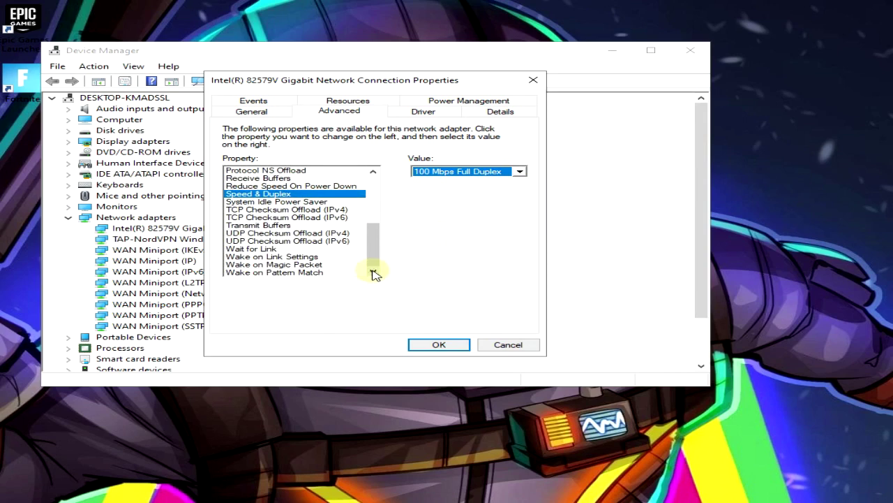
Step: Disable Wake on Magic Packet and Wake on Pattern Match, apply, and close Device Manager
left_click(308, 265)
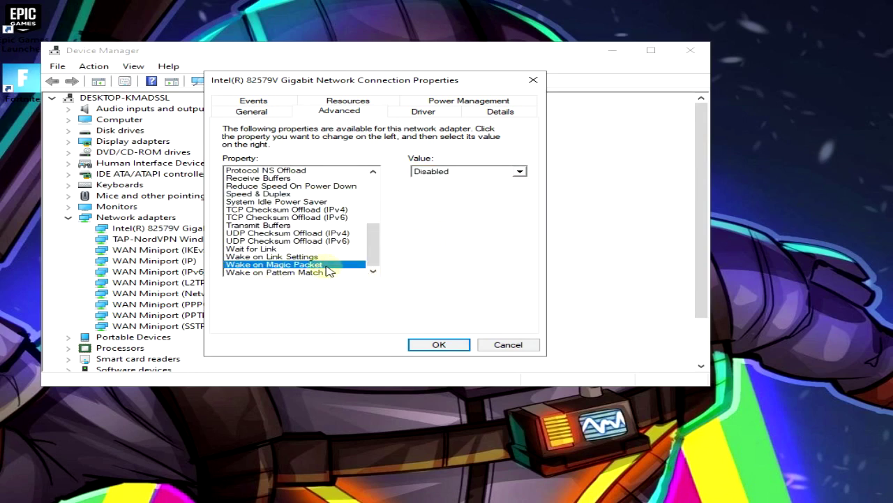
left_click(469, 173)
left_click(467, 182)
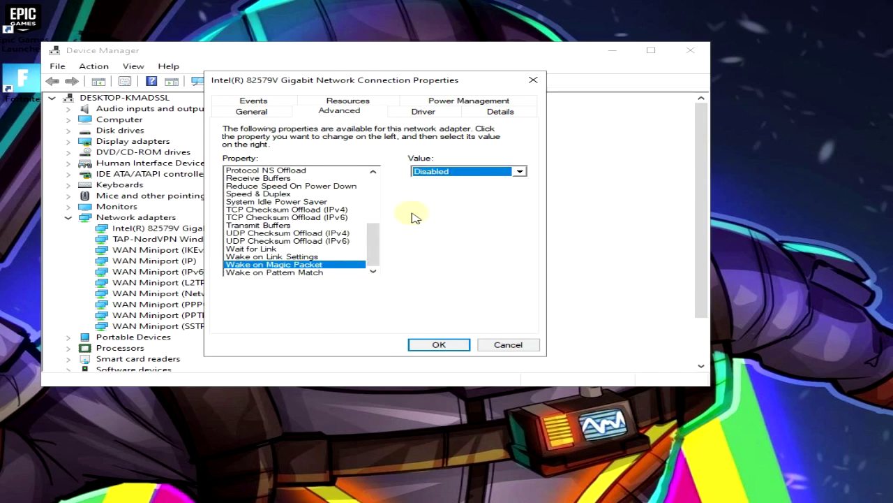
left_click(307, 272)
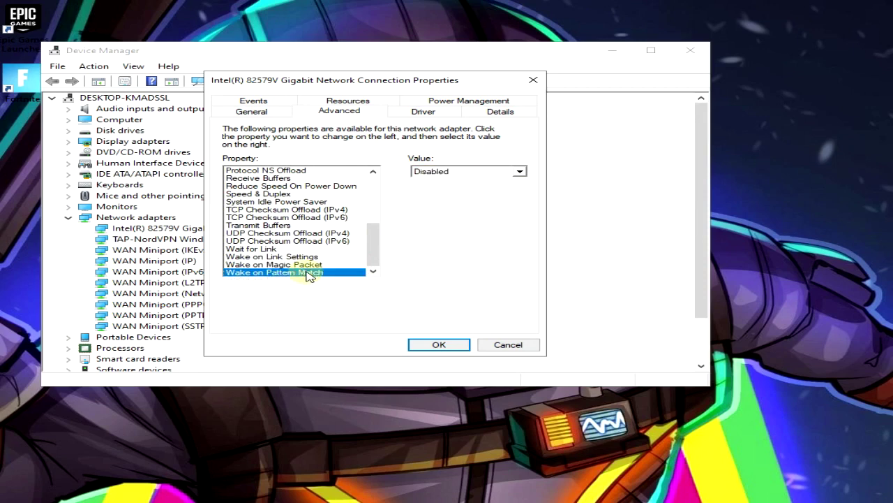
left_click(457, 175)
left_click(453, 181)
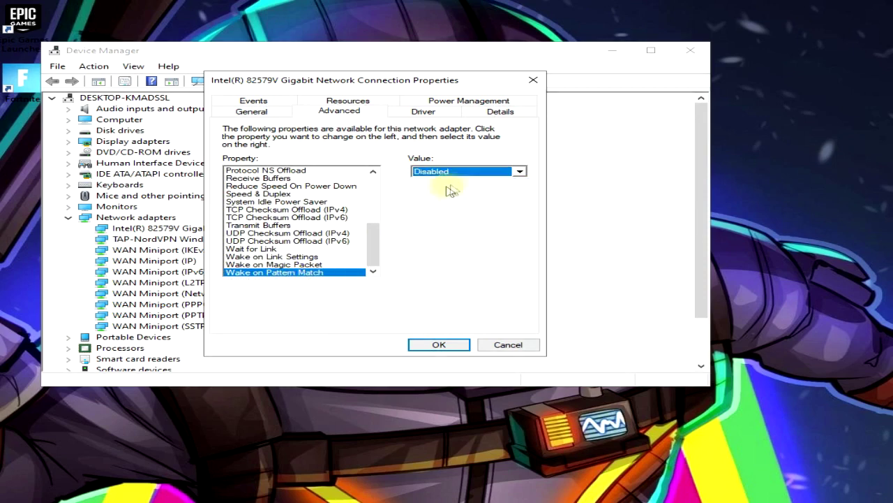
left_click(439, 344)
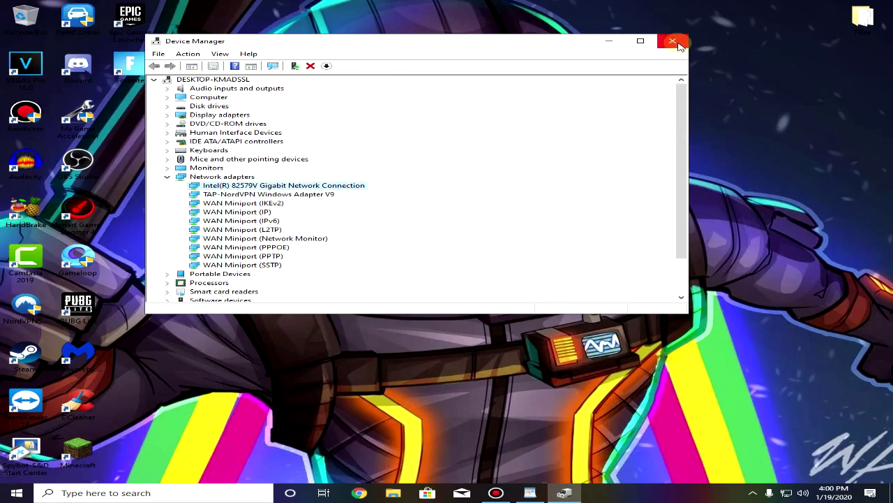
left_click(672, 41)
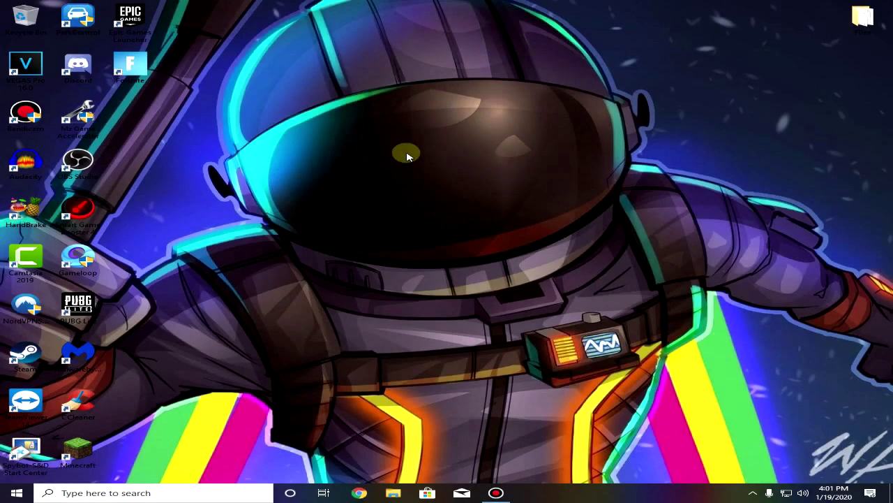
Step: Go through Control Panel's Network and Sharing Center to Network Connections and bring up Ethernet's options
left_click(220, 493)
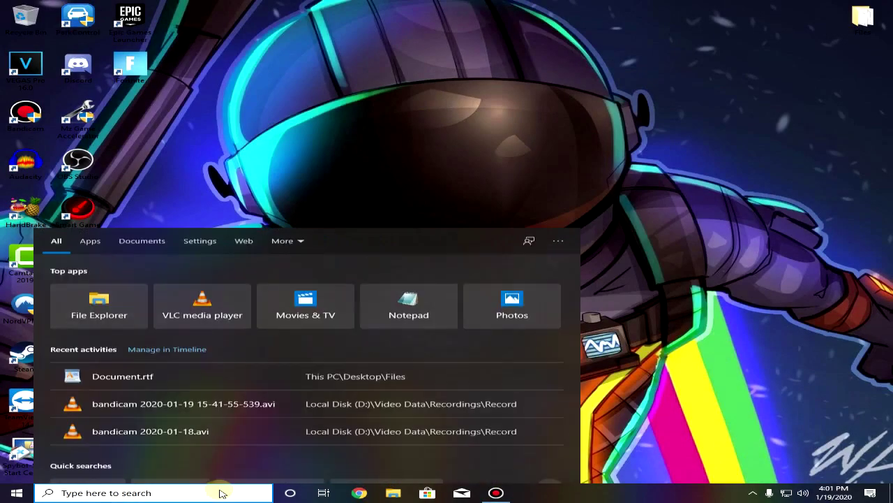
type("control")
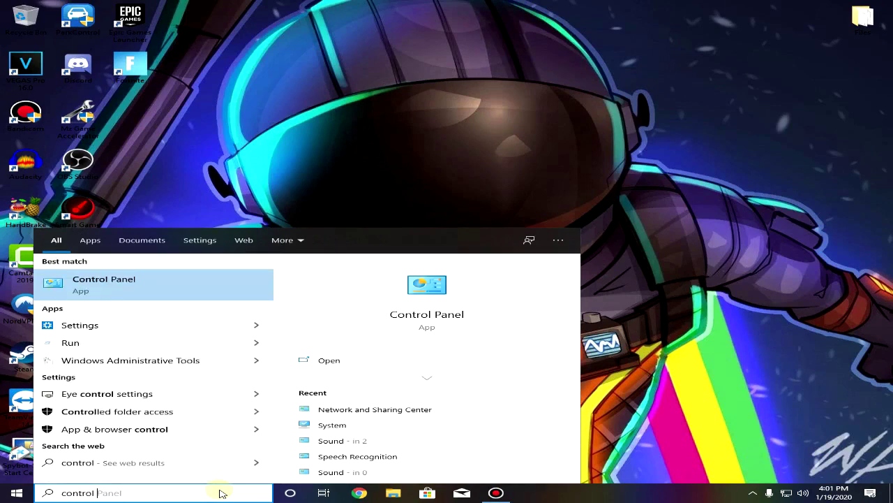
left_click(160, 279)
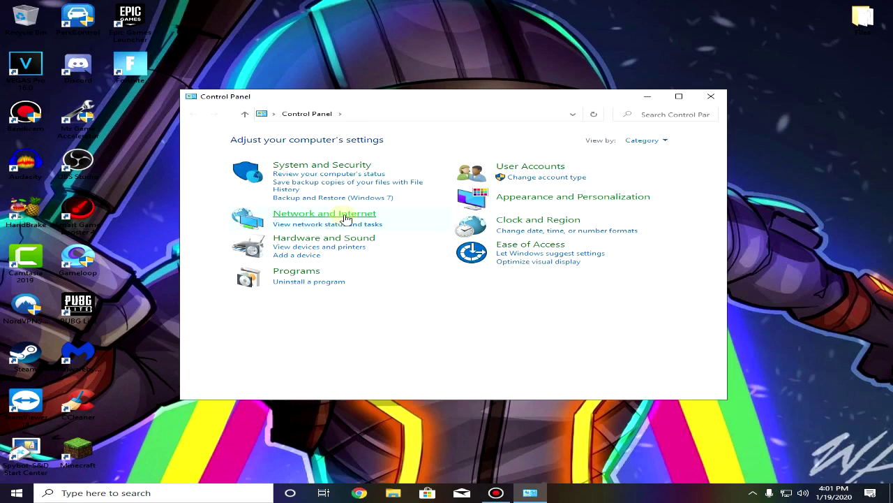
left_click(353, 215)
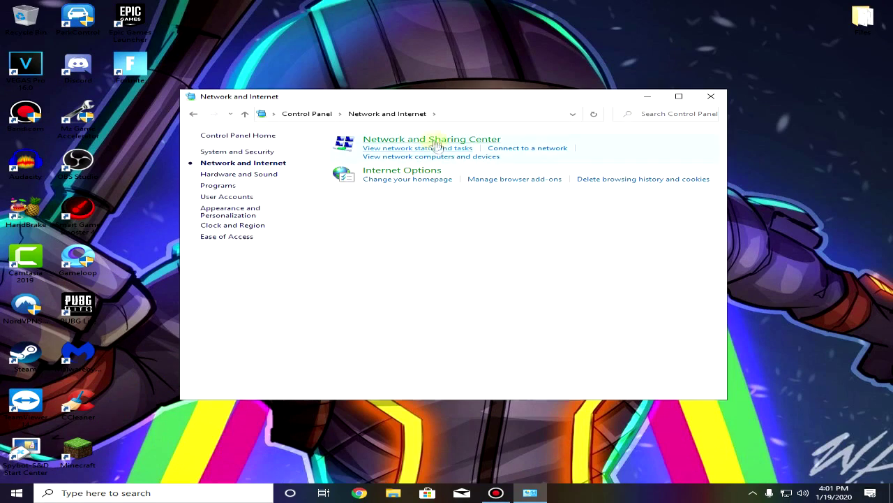
left_click(478, 142)
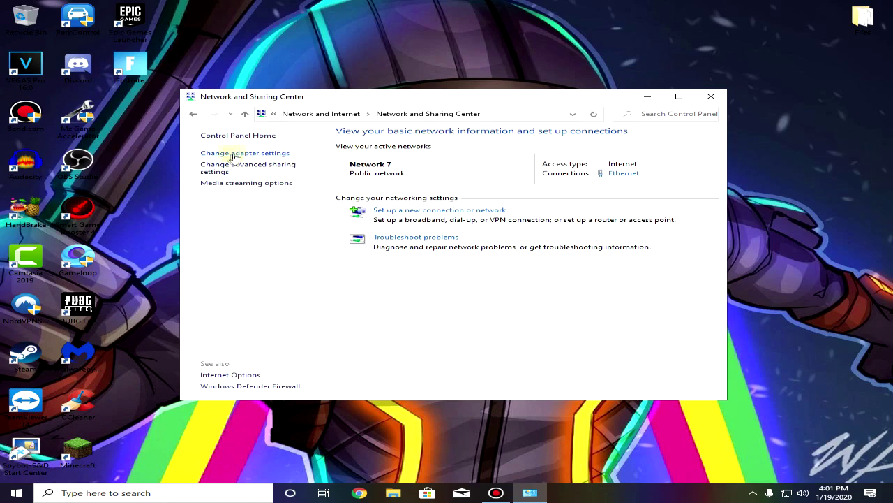
left_click(265, 154)
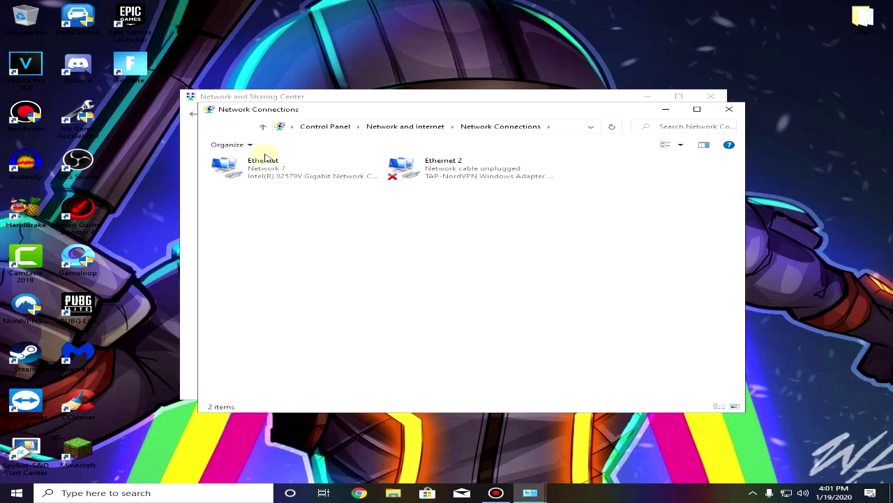
right_click(265, 174)
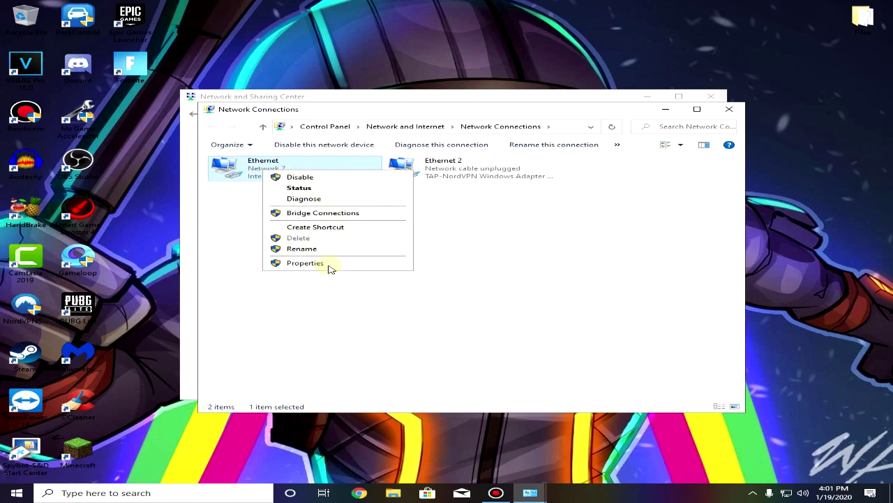
Step: Open Ethernet Properties and review its items, with only TCP/IPv4 checked
left_click(305, 262)
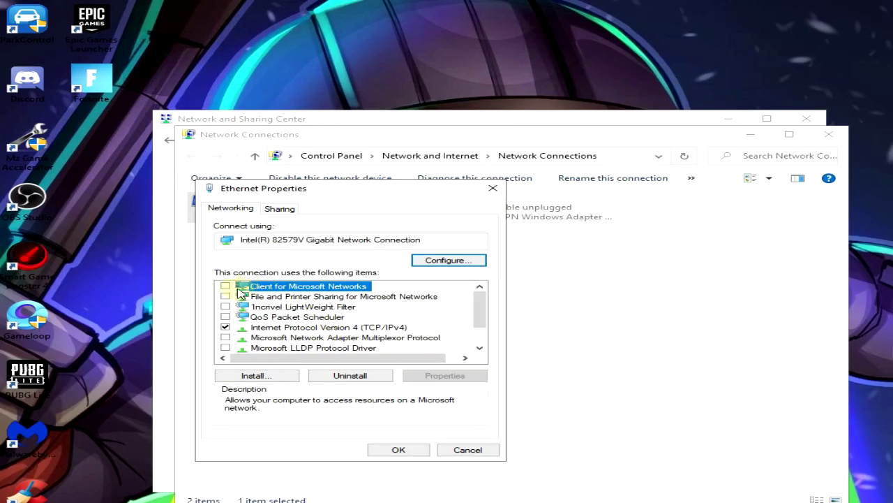
scroll(481, 337, "down", 1)
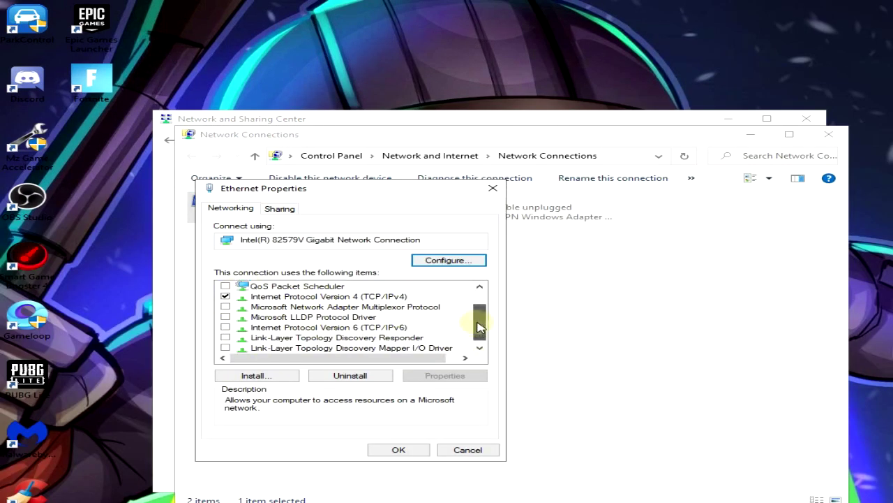
scroll(481, 336, "up", 1)
left_click(376, 328)
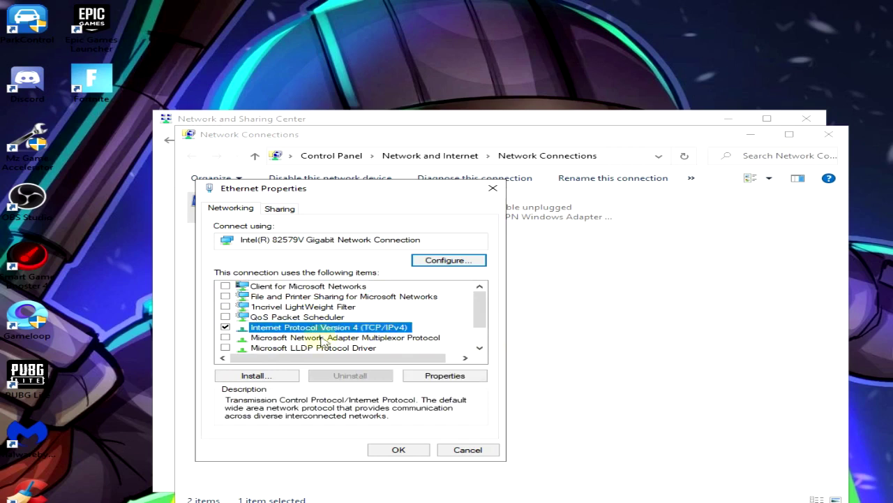
mouse_move(475, 318)
left_mouse_down()
mouse_move(479, 309)
mouse_move(481, 339)
mouse_move(482, 307)
left_mouse_up()
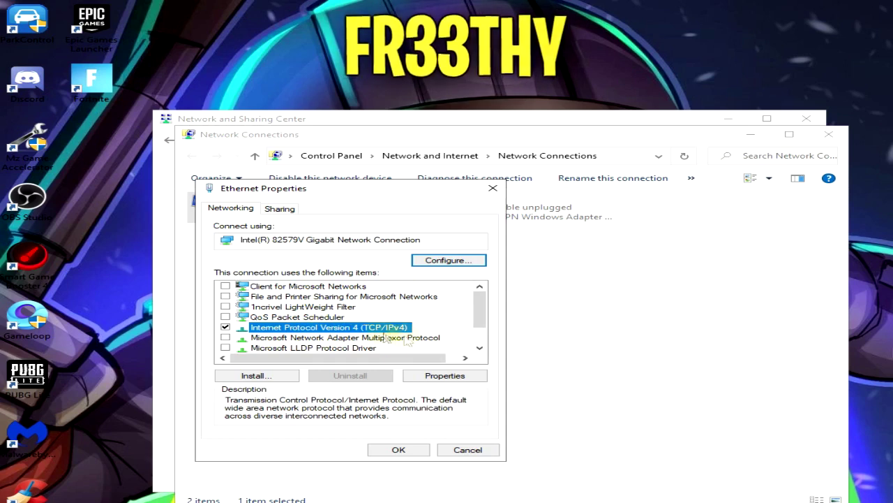
mouse_move(480, 314)
left_mouse_down()
mouse_move(485, 335)
mouse_move(481, 296)
left_mouse_up()
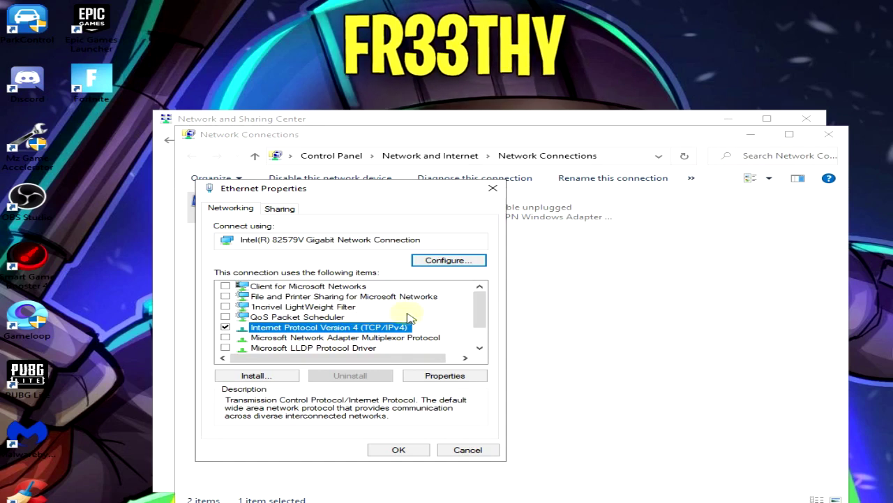
mouse_move(480, 315)
left_mouse_down()
mouse_move(479, 328)
mouse_move(483, 300)
mouse_move(480, 315)
left_mouse_up()
left_click(325, 306)
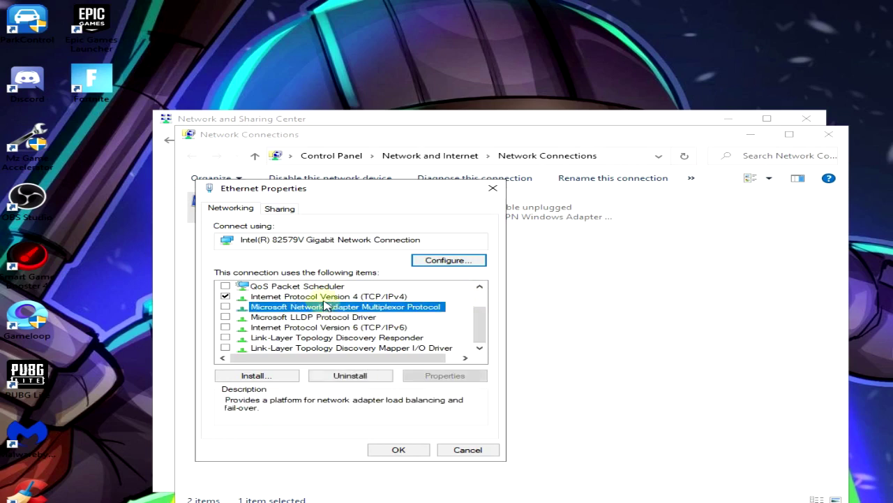
left_click(320, 297)
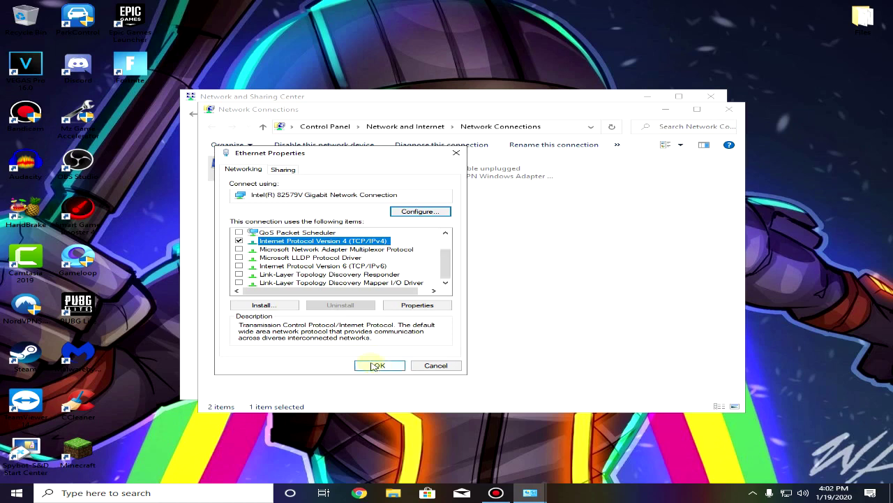
Step: Close Ethernet Properties, Network Connections and Network and Sharing Center
left_click(399, 450)
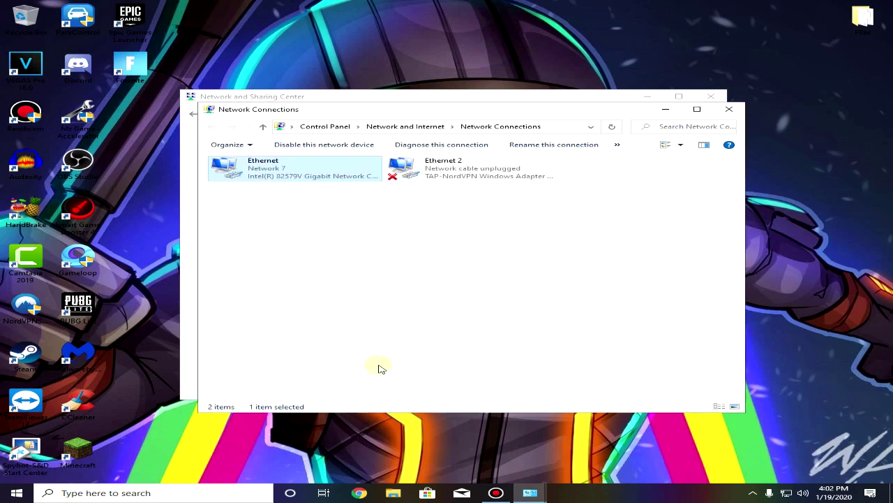
left_click(729, 109)
left_click(712, 96)
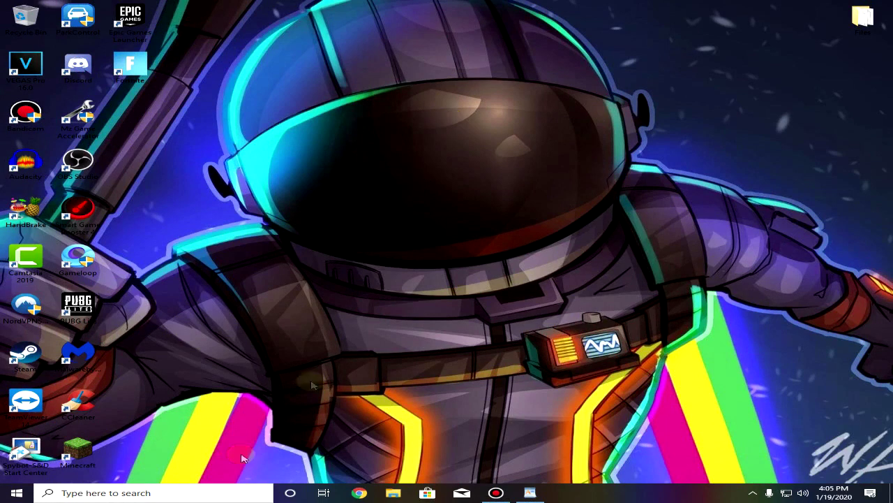
Step: Launch the Local Group Policy Editor by running gpedit.msc from the Run dialog
left_click(198, 494)
type("r")
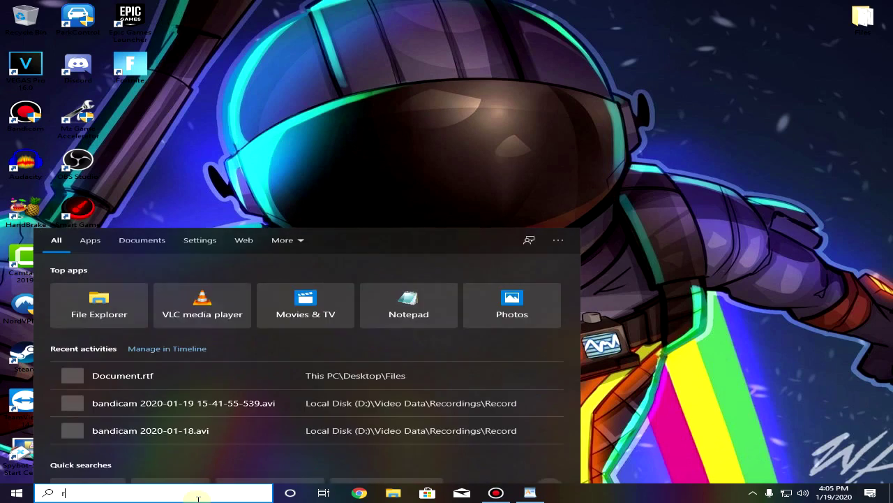
type("un")
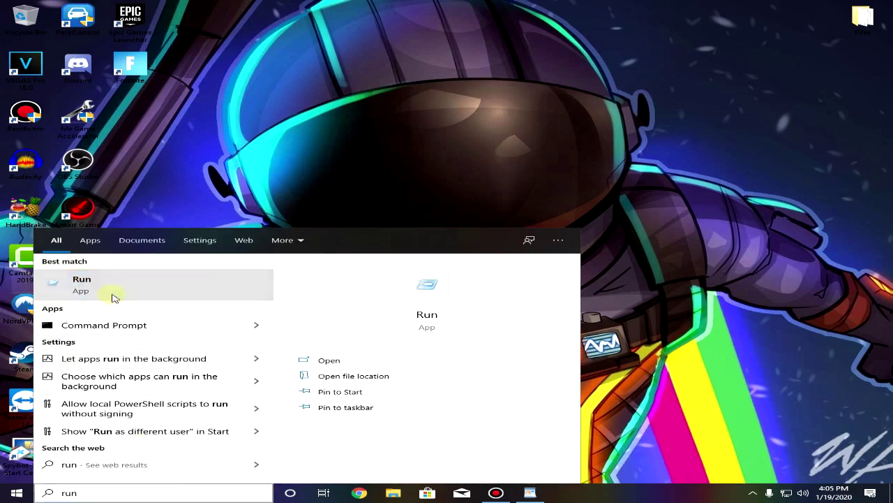
left_click(115, 298)
left_click_drag(134, 386, 418, 195)
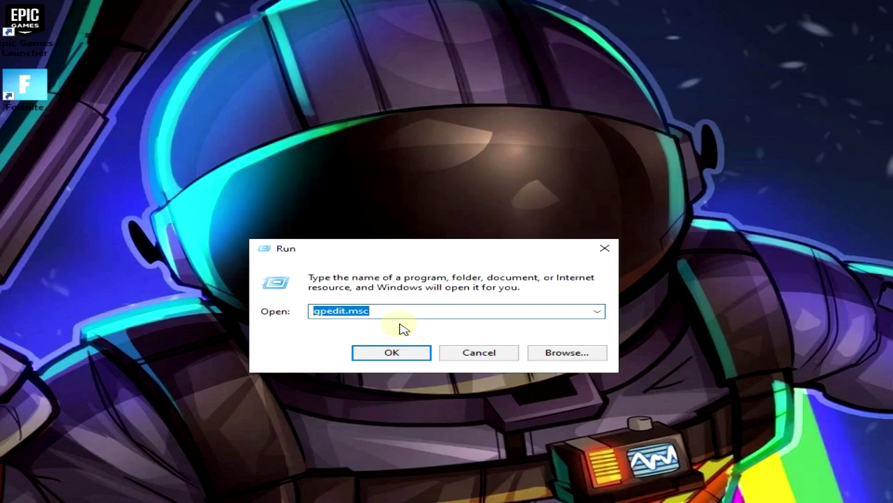
type("gpe")
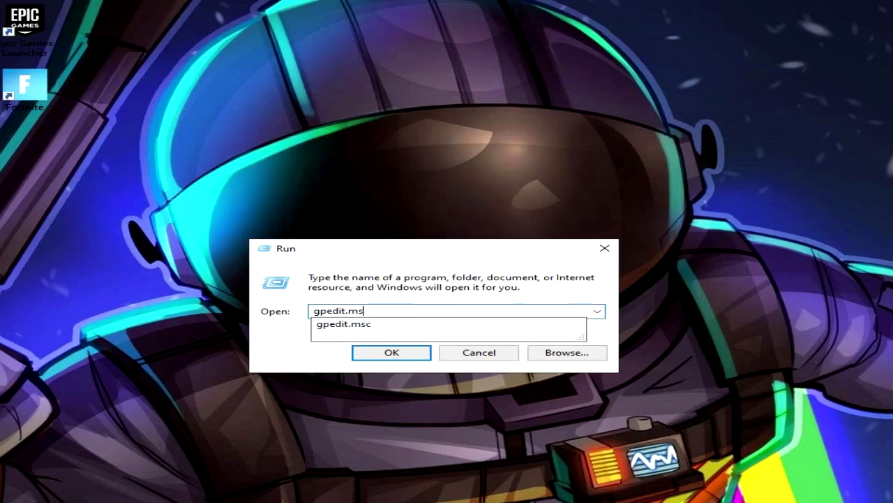
type("dit.ms")
left_click(400, 325)
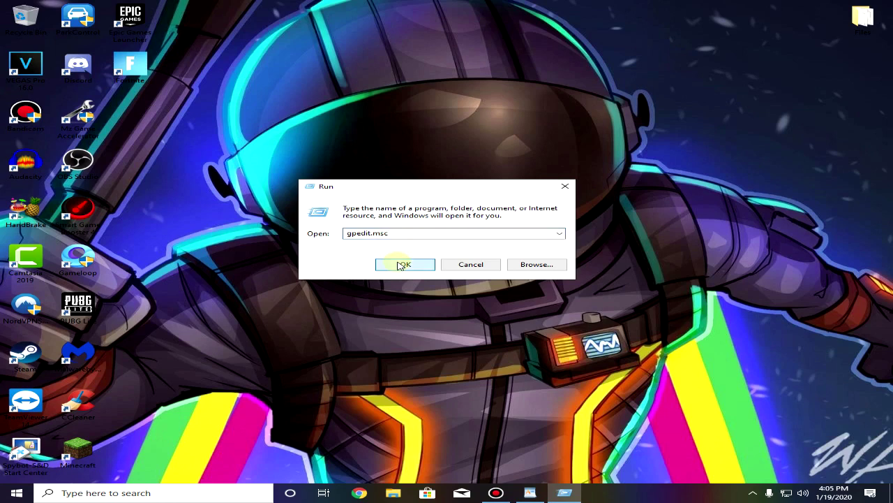
left_click(402, 265)
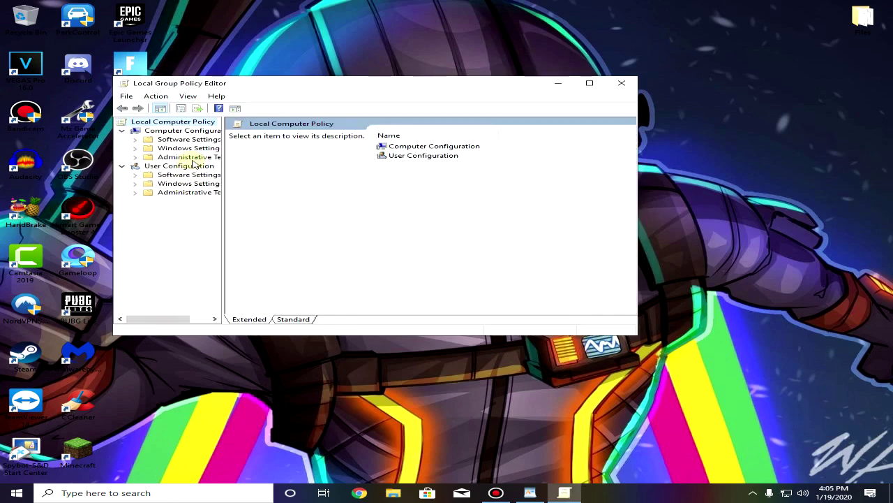
Step: Navigate to Network > QoS Packet Scheduler and open the Limit reservable bandwidth policy
left_click(192, 158)
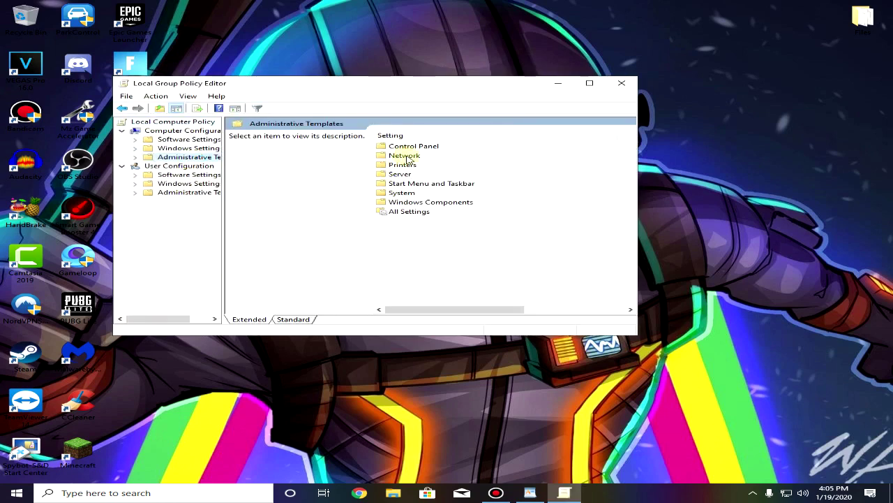
double_click(406, 156)
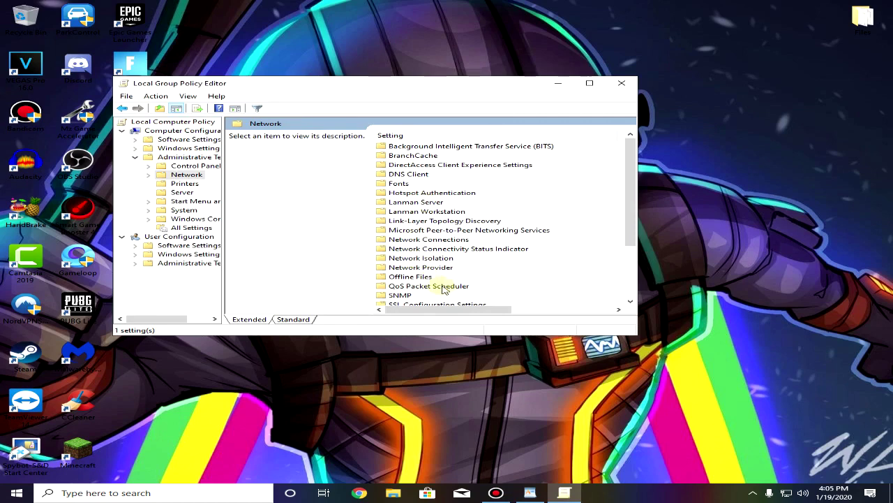
left_click(444, 287)
double_click(444, 287)
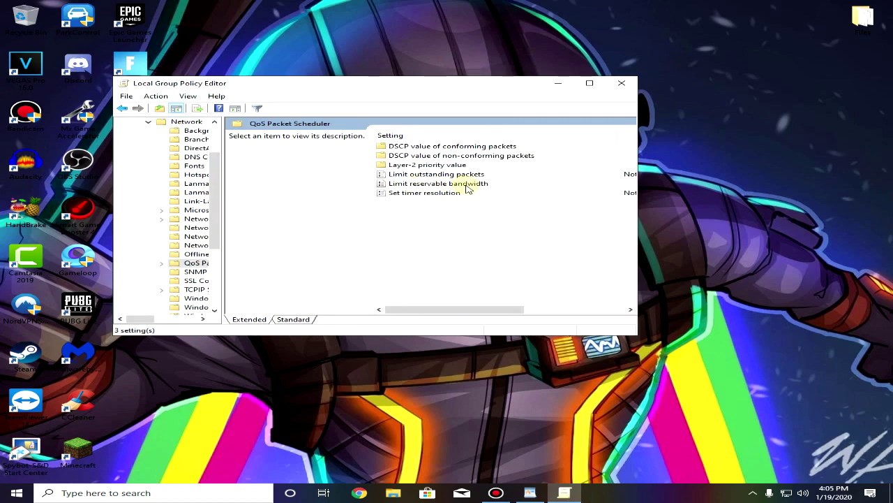
left_click(468, 186)
double_click(498, 184)
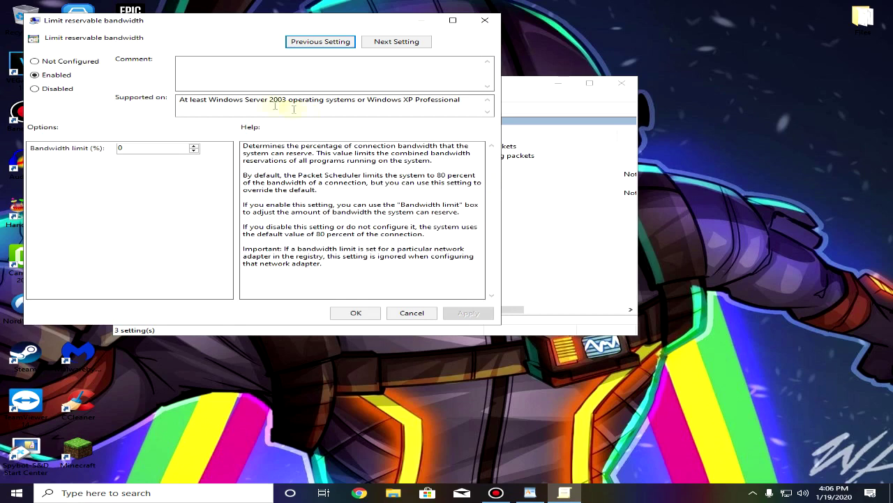
Step: Enable the policy with a 0% bandwidth limit, save it, and close the editor
left_click(54, 77)
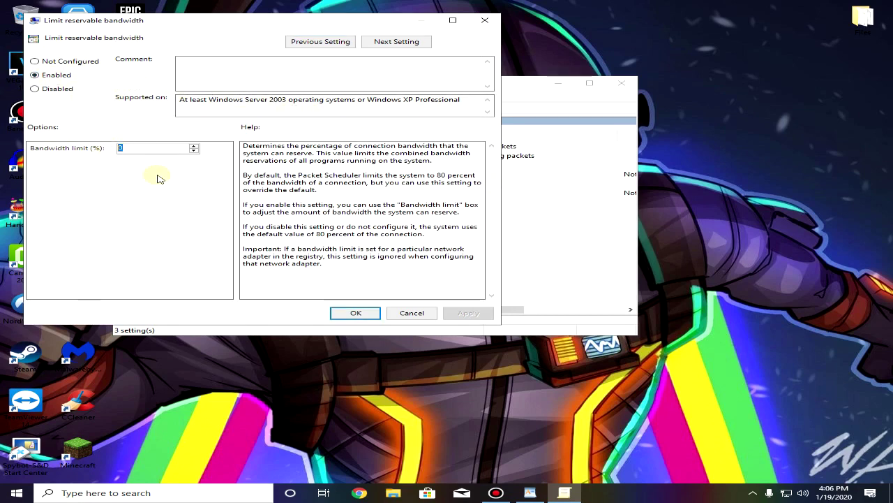
left_click(140, 149)
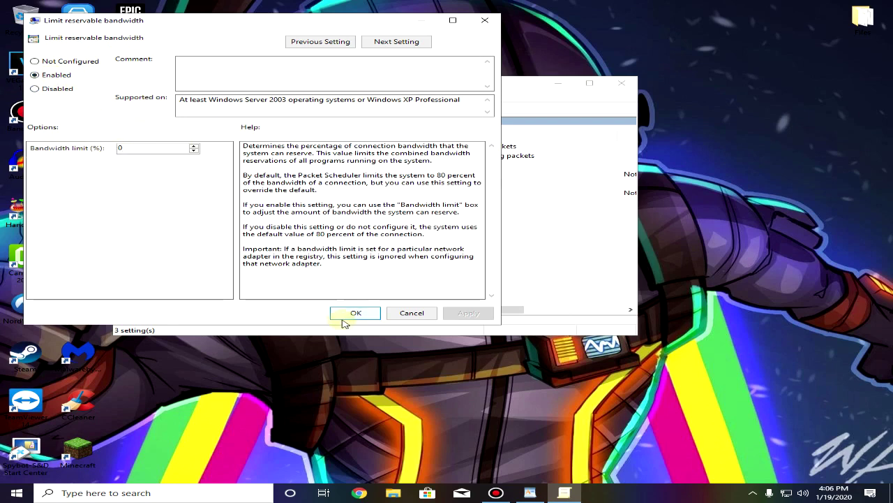
left_click(355, 315)
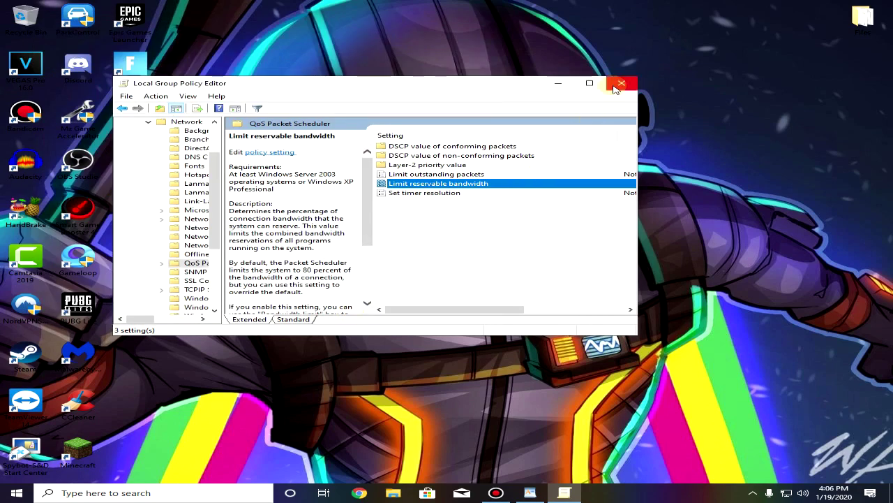
left_click(621, 83)
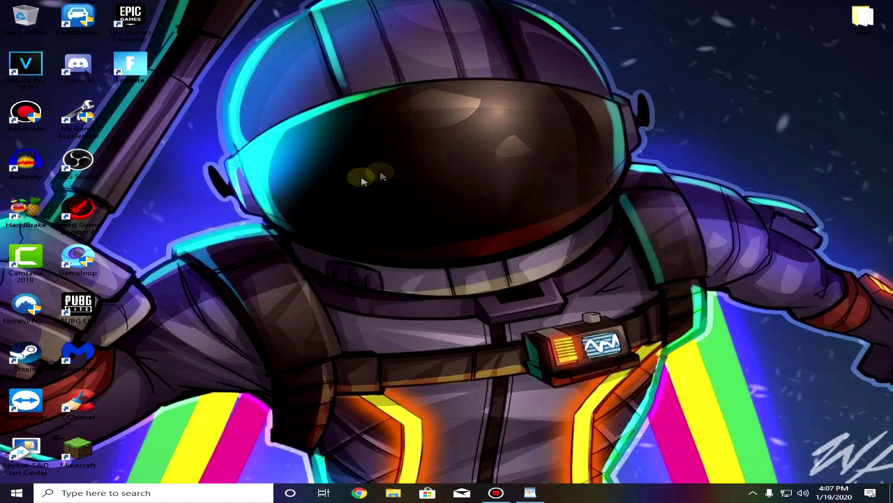
Step: Search the Start menu for 'tcp' and run TCPOptimizer.exe as administrator
left_click(128, 498)
type("tcp")
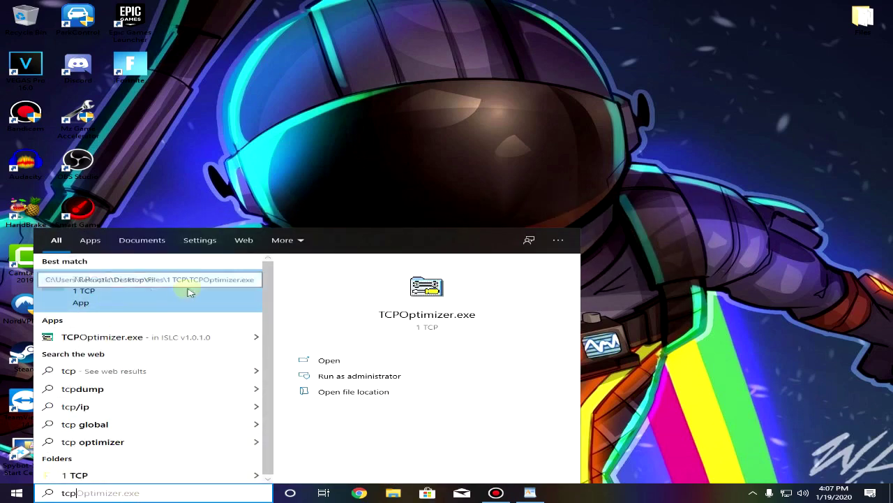
right_click(145, 293)
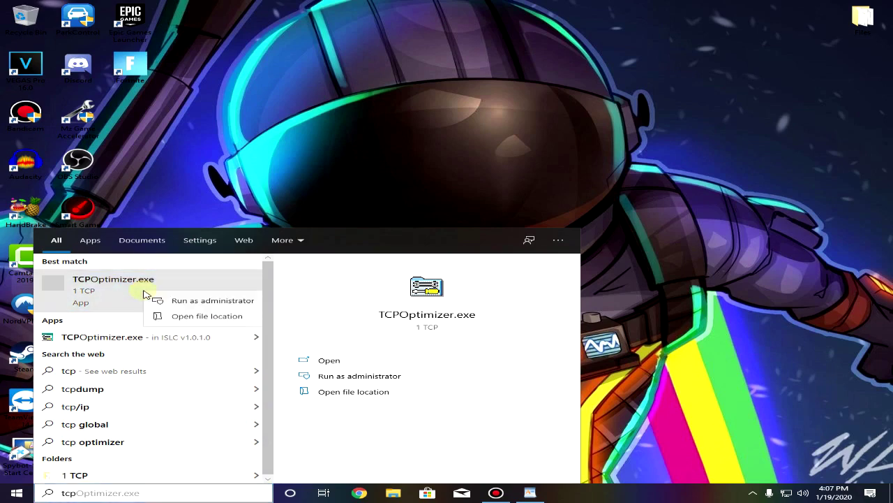
left_click(199, 300)
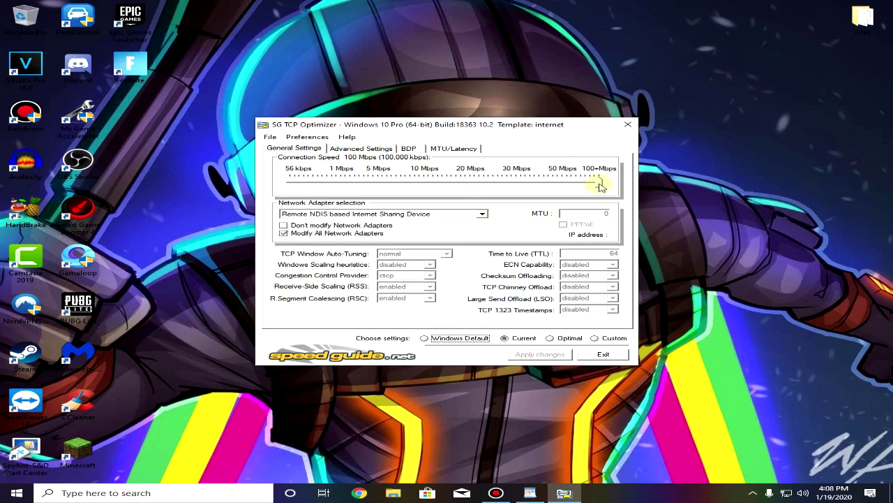
Step: Set connection speed to 100+ Mbps, import Export.spg, and view the Advanced Settings tab
mouse_move(598, 180)
left_mouse_down()
mouse_move(564, 179)
mouse_move(598, 178)
left_mouse_up()
left_click(270, 137)
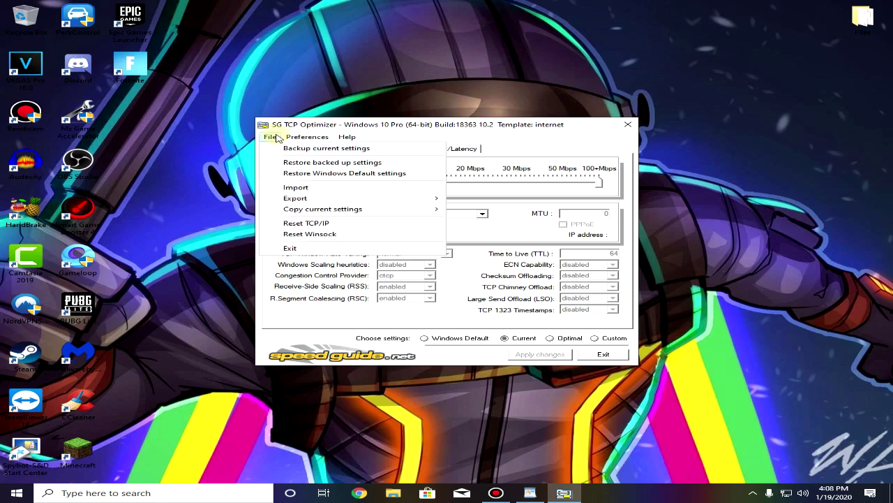
left_click(300, 191)
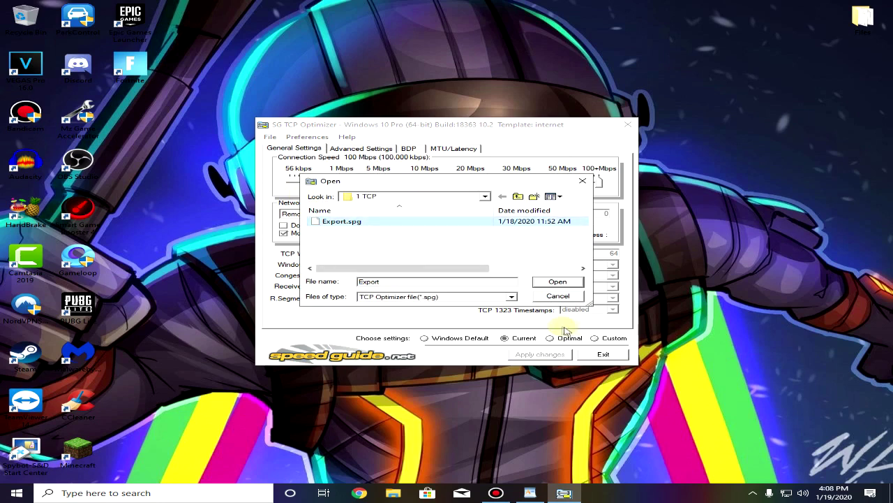
left_click(557, 282)
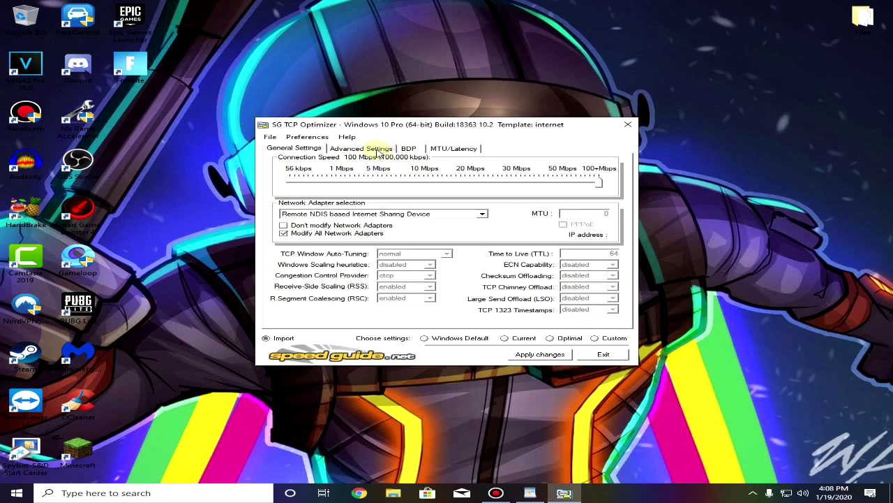
left_click(377, 149)
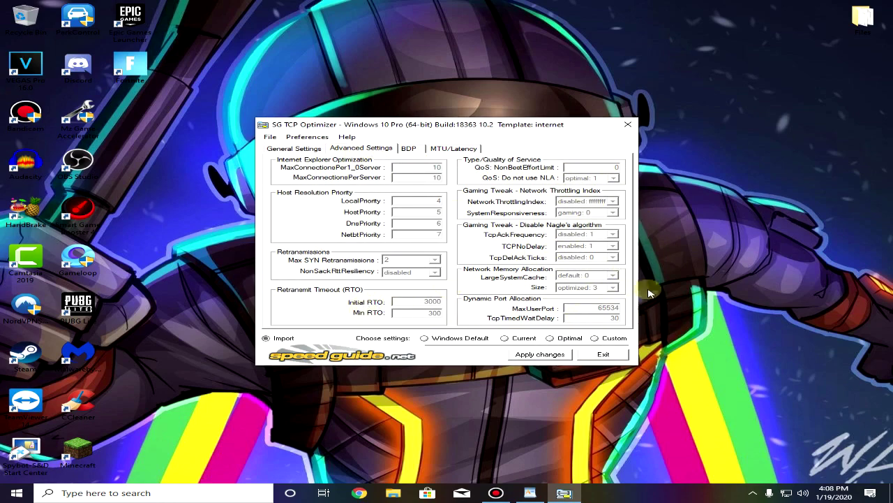
Step: Apply and confirm the imported TCP settings, decline the reboot, and exit TCP Optimizer
left_click(538, 355)
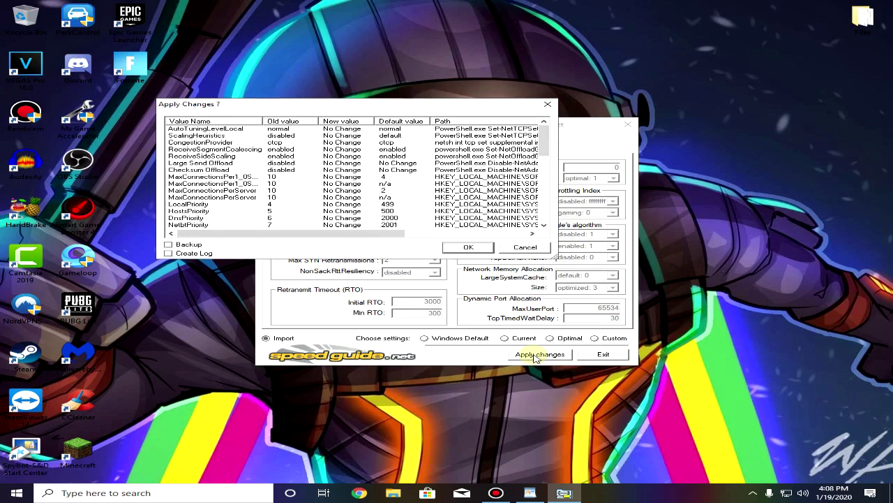
left_click(469, 248)
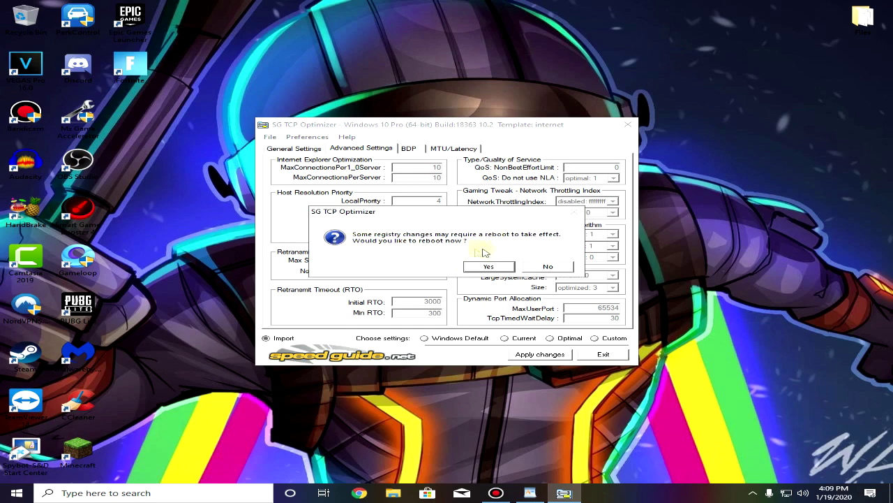
left_click(549, 268)
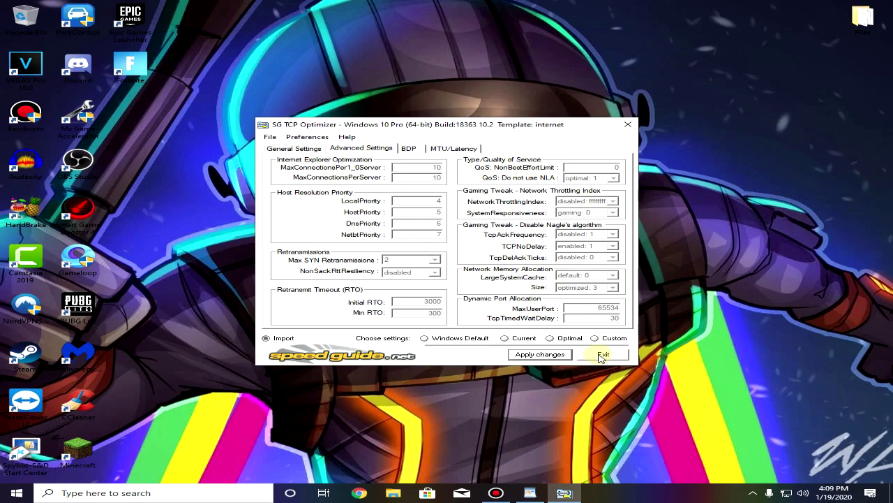
left_click(600, 353)
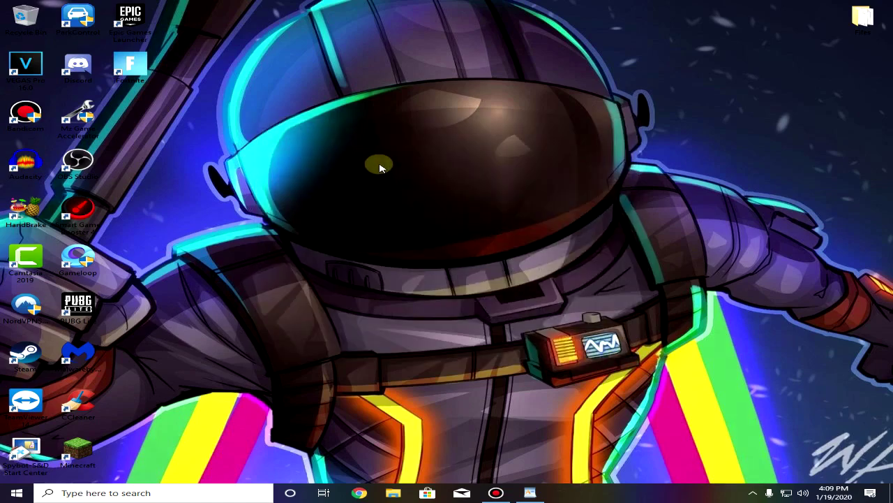
Step: Refresh the desktop, move the Malwarebytes shortcut to the centre, and launch Malwarebytes Free
right_click(413, 164)
left_click(421, 192)
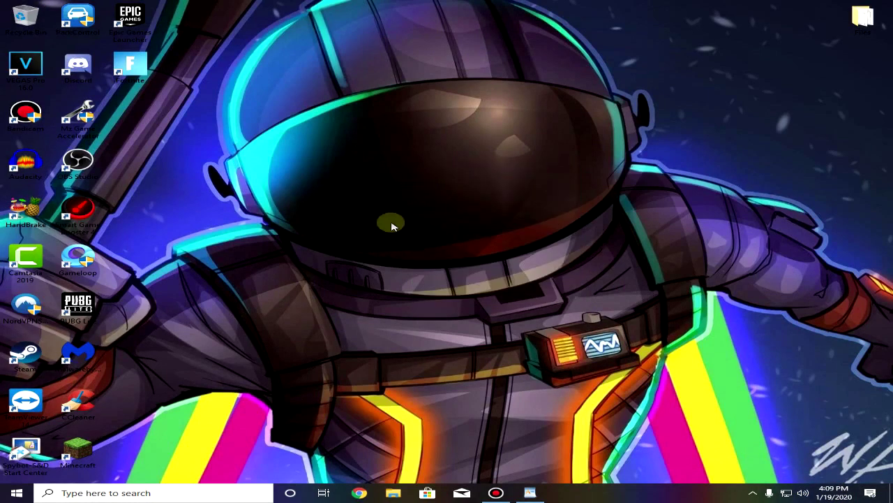
left_click_drag(78, 355, 445, 167)
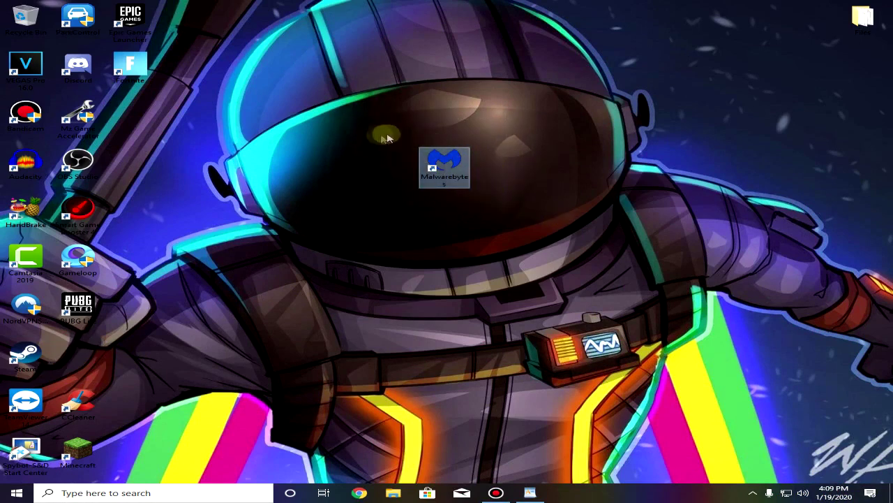
left_click(440, 165)
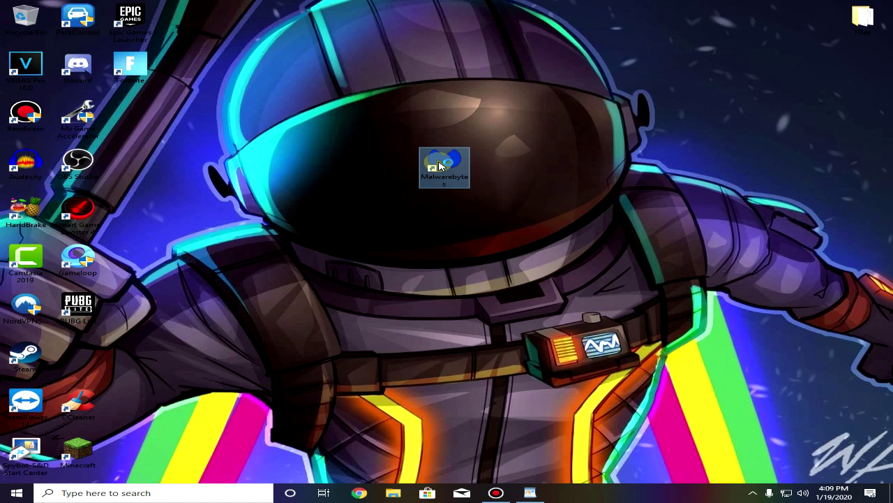
double_click(440, 166)
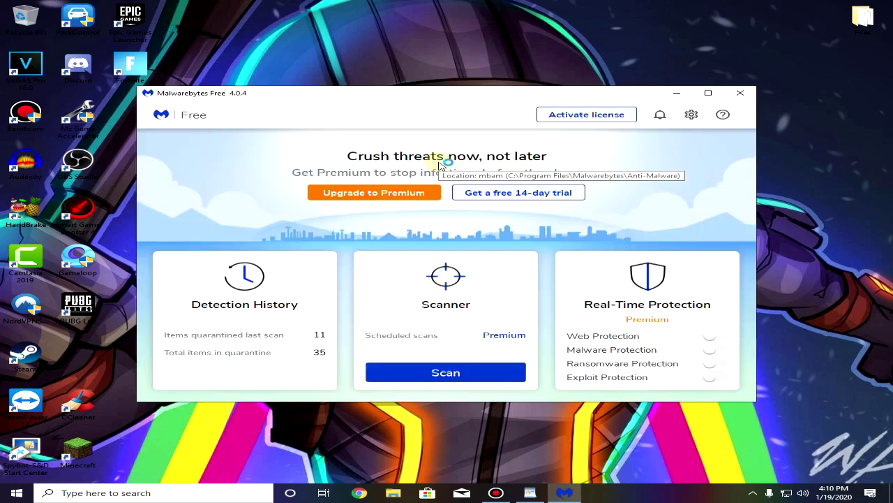
left_click(692, 116)
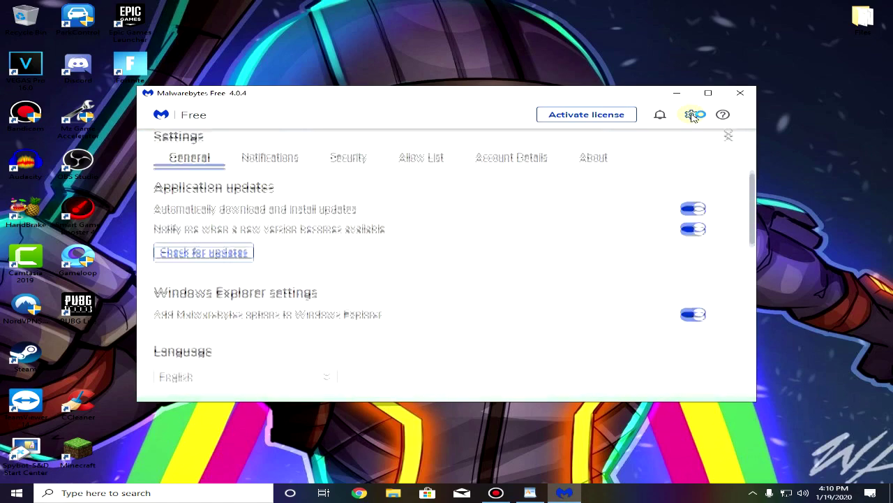
left_click(342, 168)
scroll(391, 291, "down", 3)
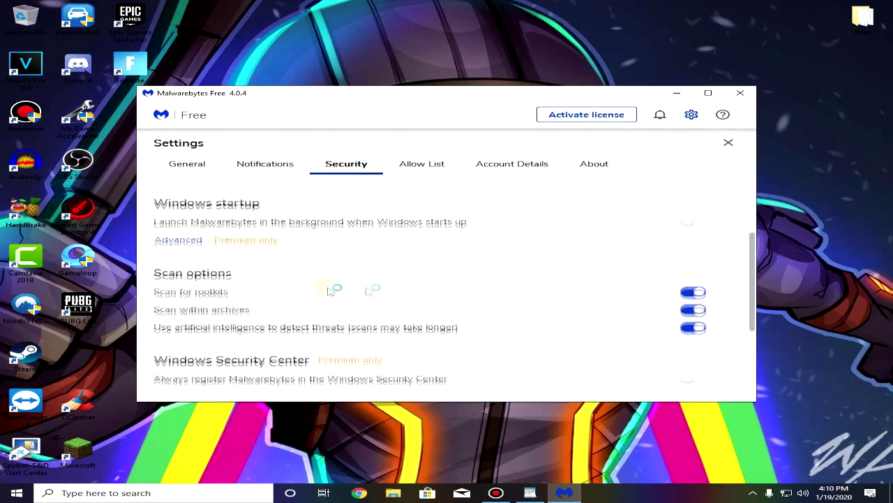
left_click(693, 287)
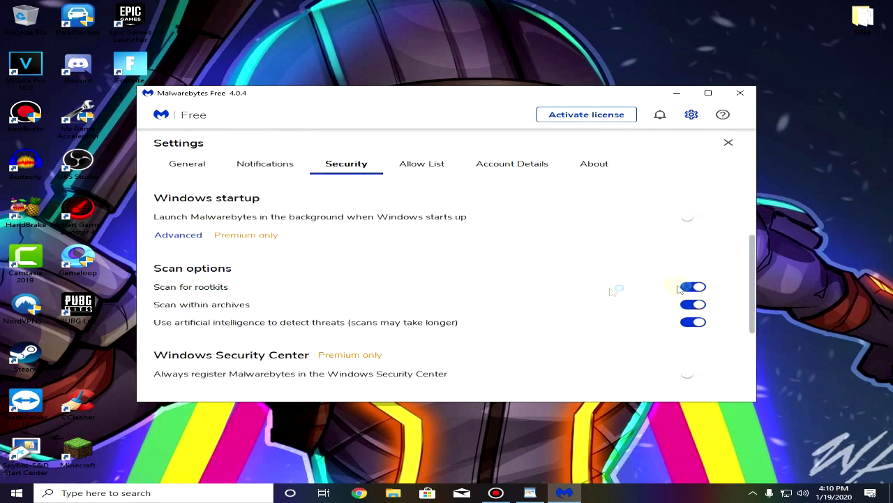
left_click(691, 287)
left_click(729, 143)
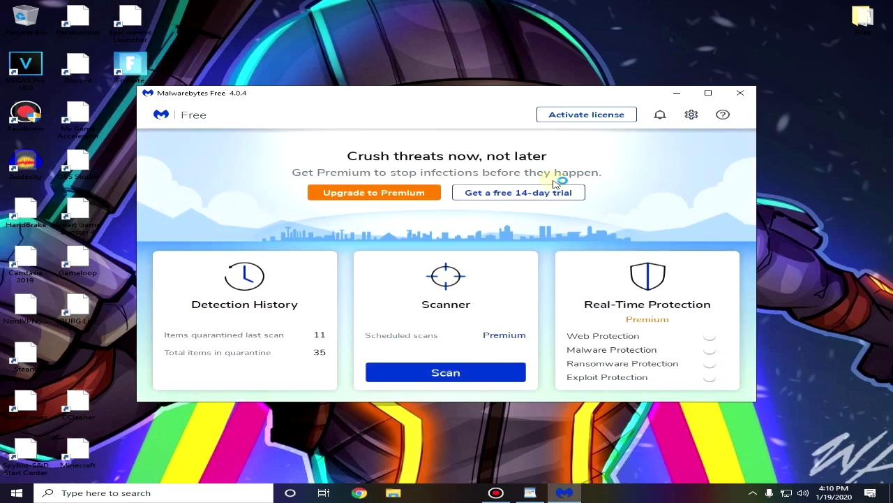
left_click(450, 370)
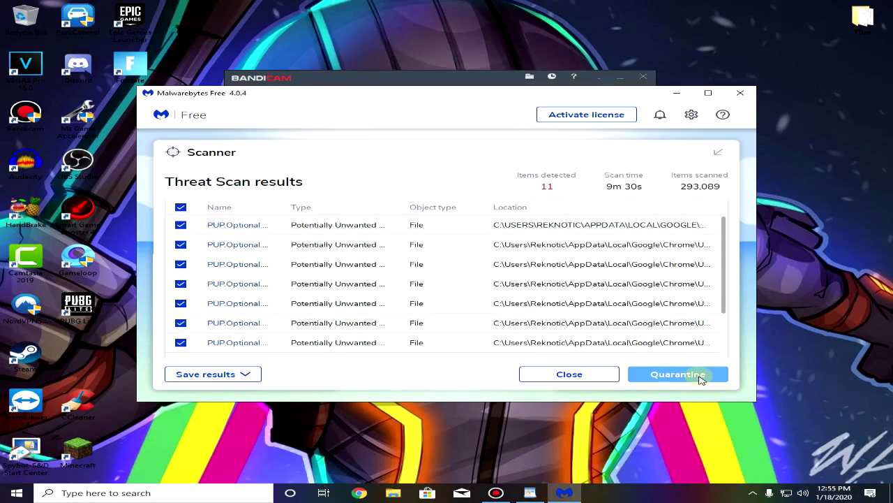
Step: Quarantine all 11 threats listed in the Threat Scan results
left_click(702, 377)
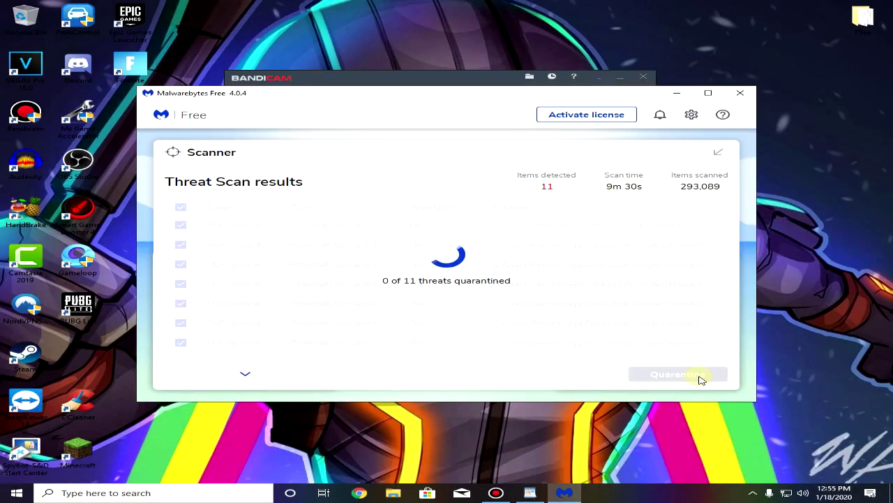